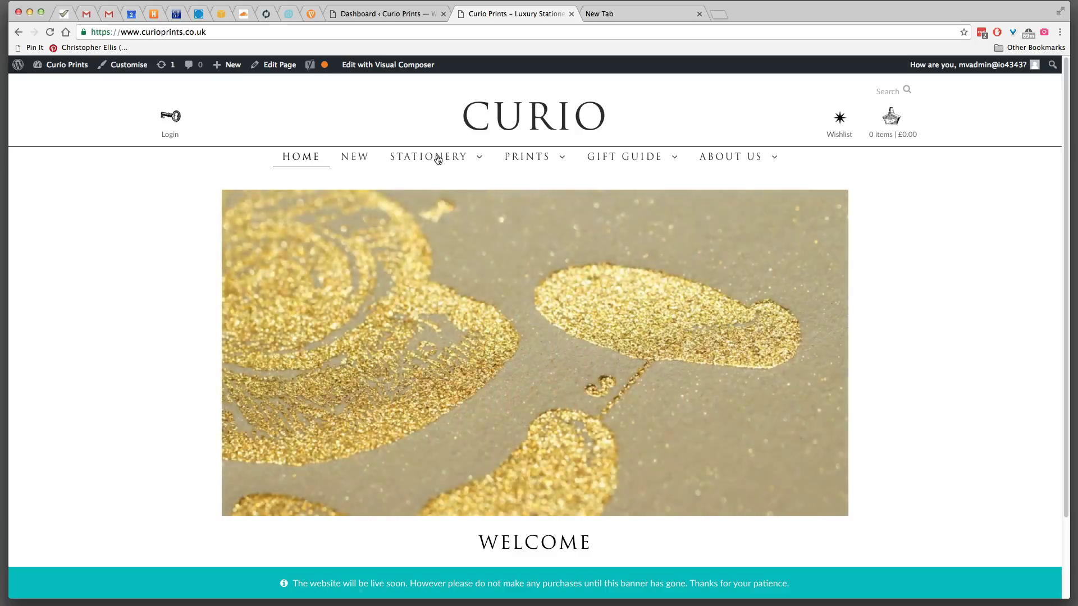
- Add the £5.00 Aries card from the Birthday cards category to the basket and view the basket
mouse_move(437, 159)
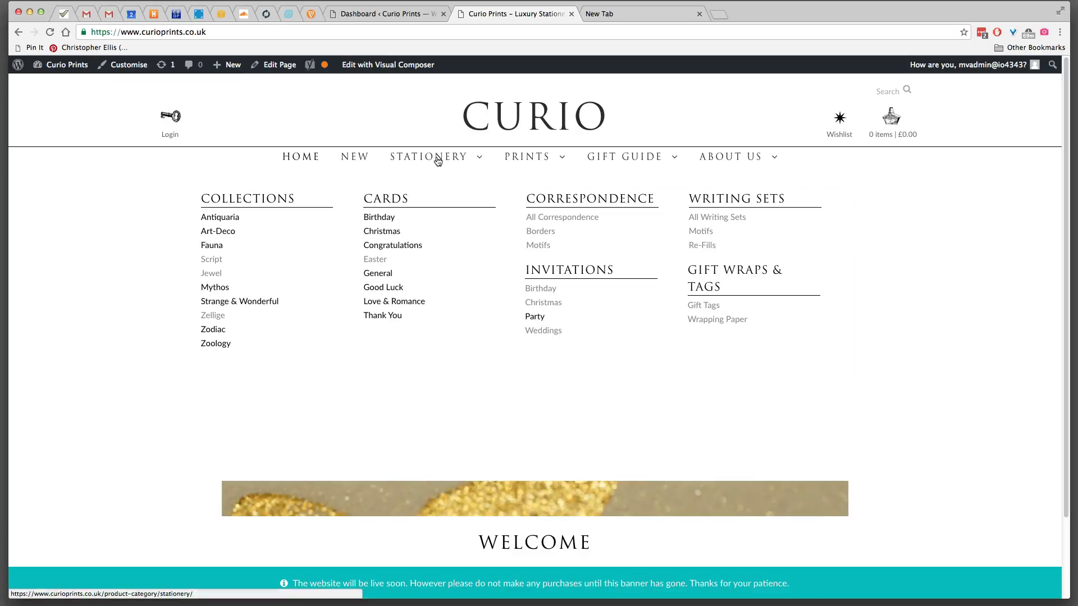
left_click(380, 219)
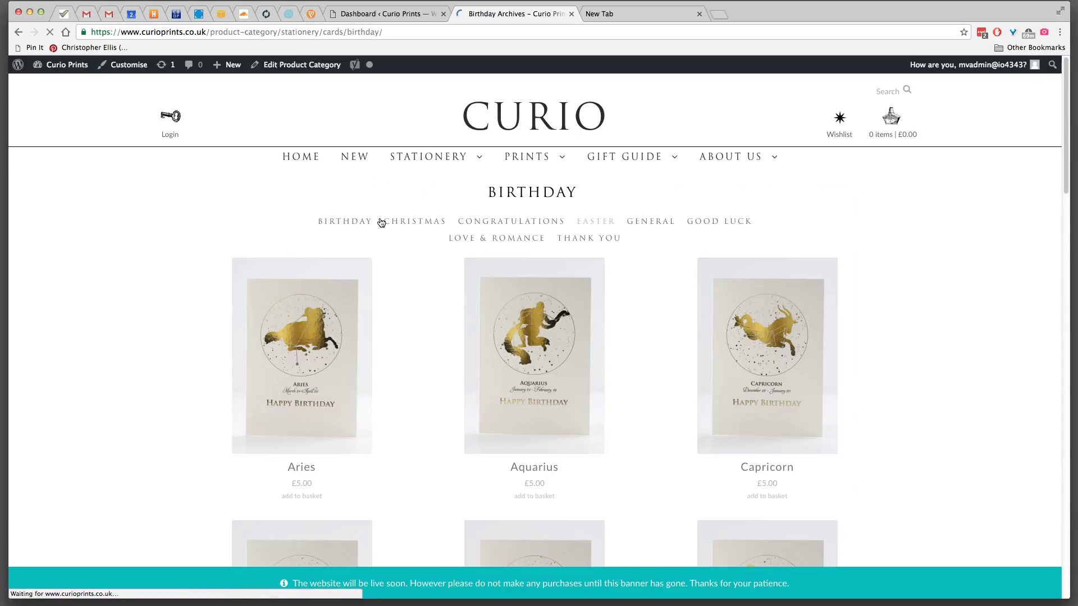
scroll(404, 376, "down", 3)
scroll(406, 379, "up", 1)
left_click(318, 240)
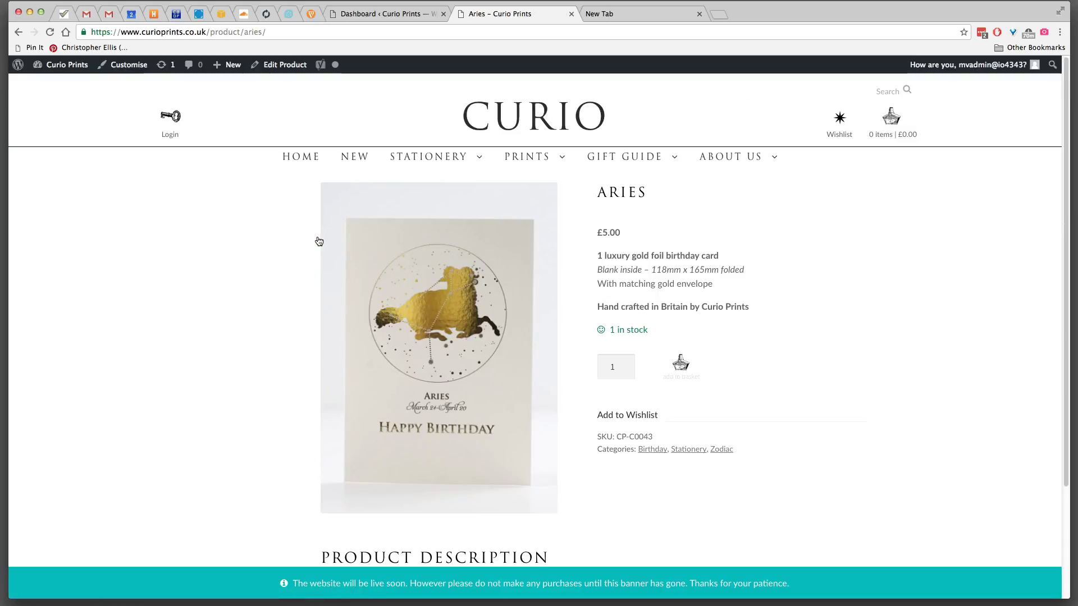
left_click(682, 365)
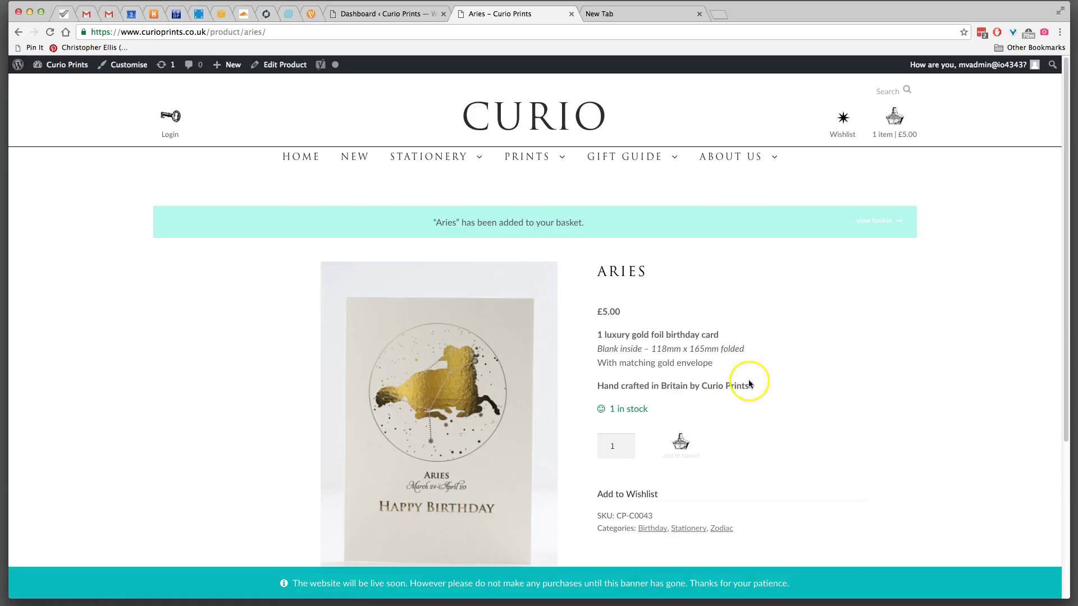
left_click(899, 129)
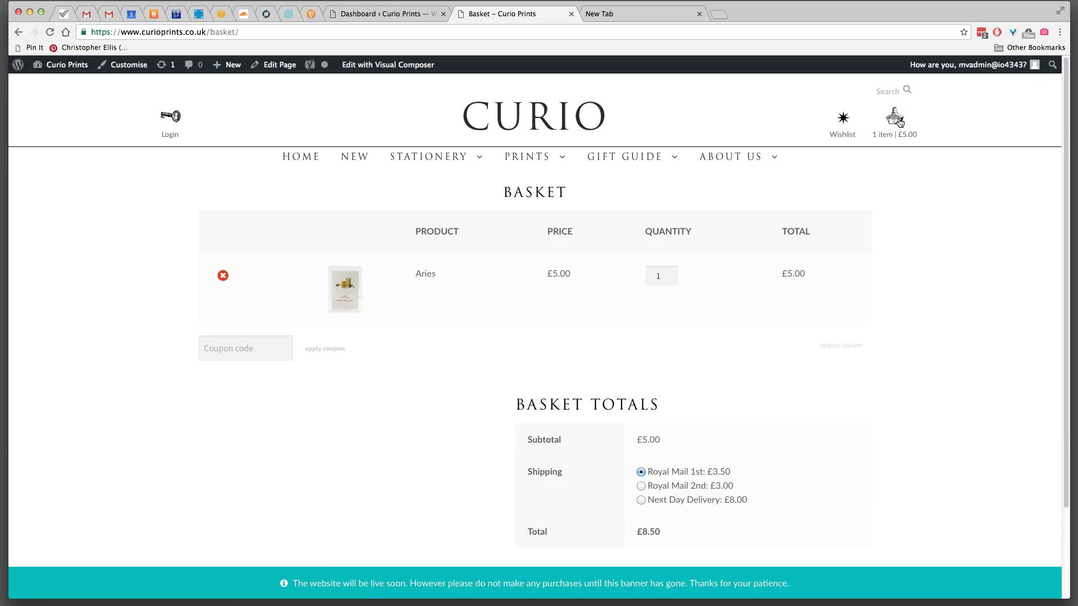
- Switch the basket to Royal Mail 2nd shipping for a £8.00 total and proceed to checkout
left_click(686, 486)
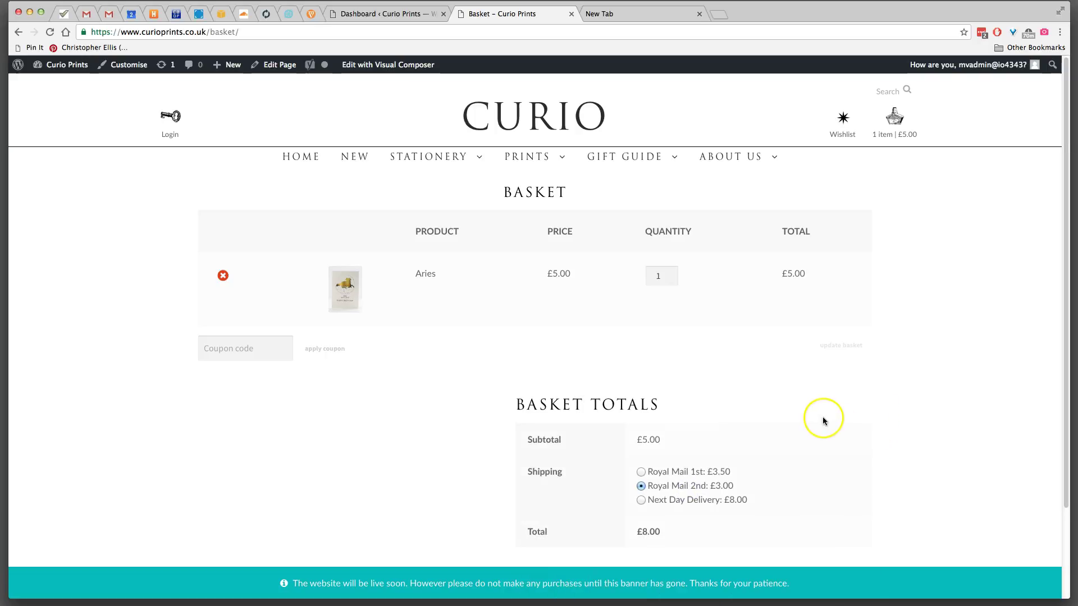
scroll(823, 420, "down", 2)
left_click(681, 470)
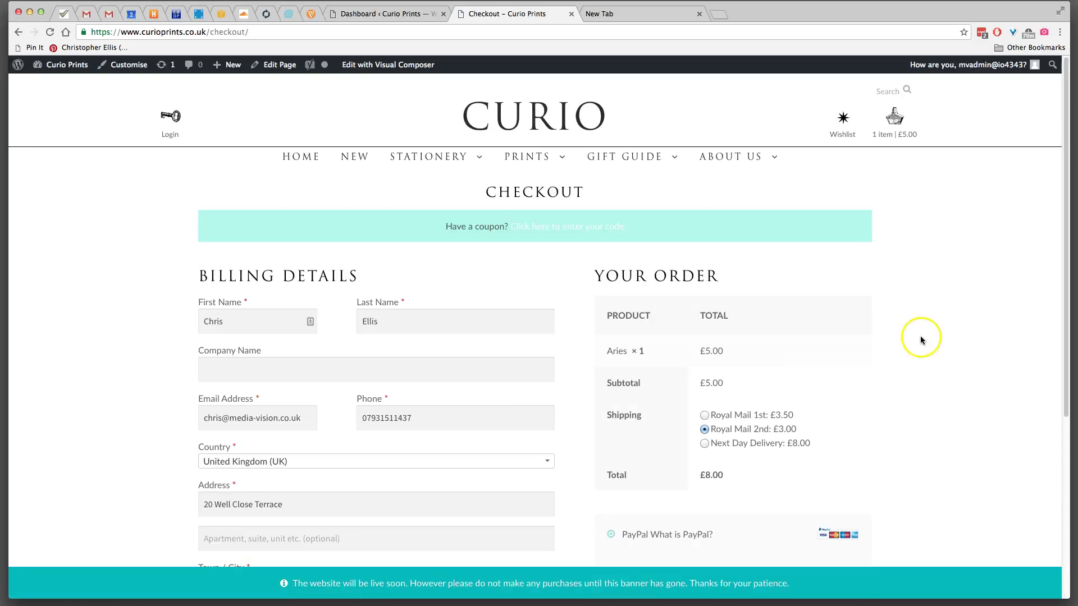
scroll(925, 339, "down", 2)
scroll(925, 334, "down", 4)
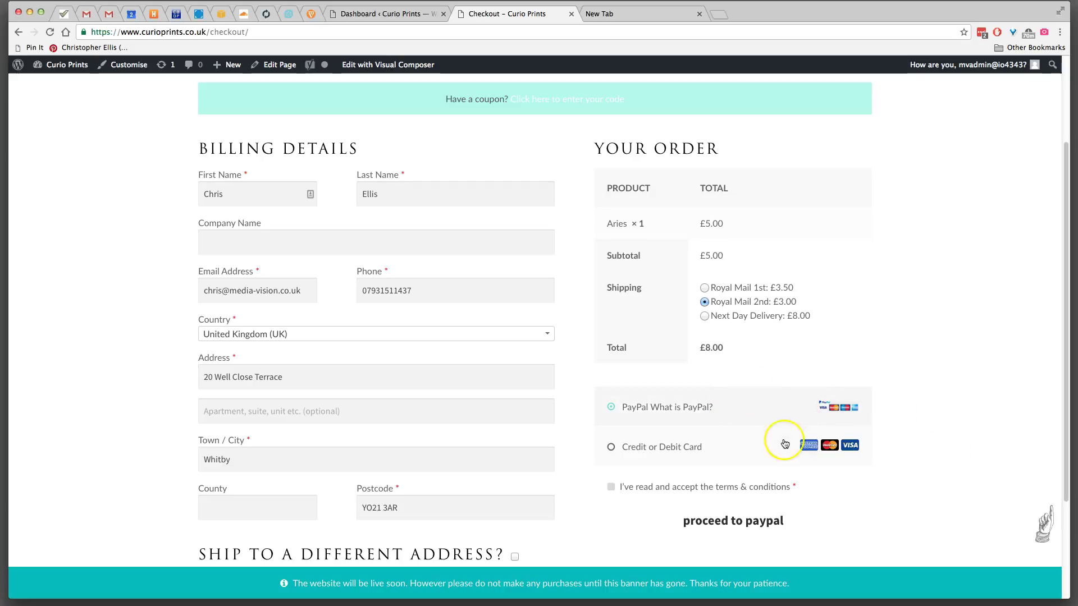
- Choose Credit or Debit Card payment and paste the copied Stripe test card number into Card Number
left_click(742, 449)
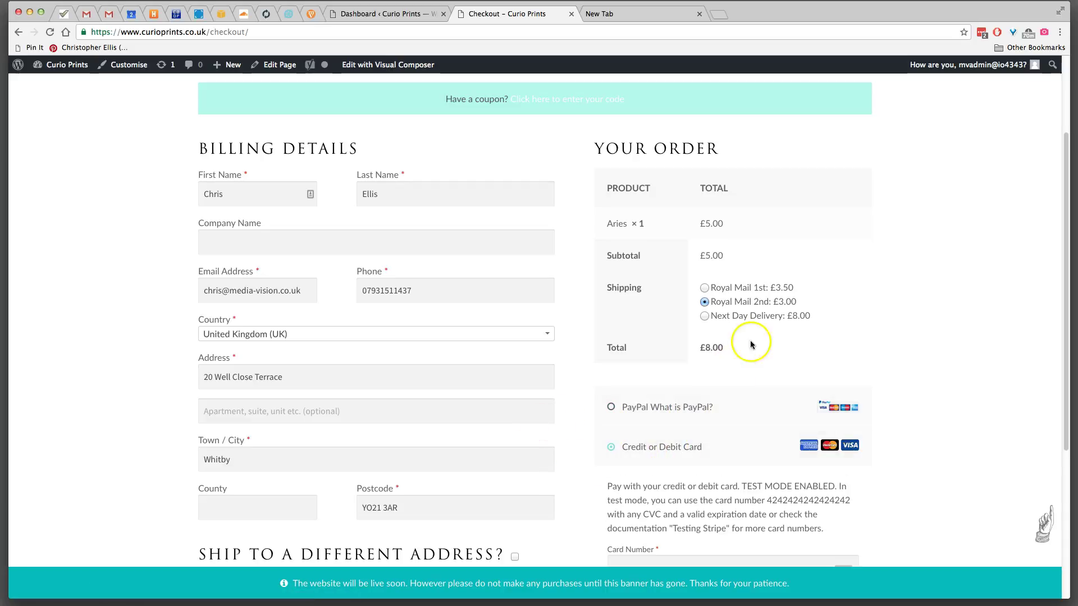
scroll(961, 347, "down", 5)
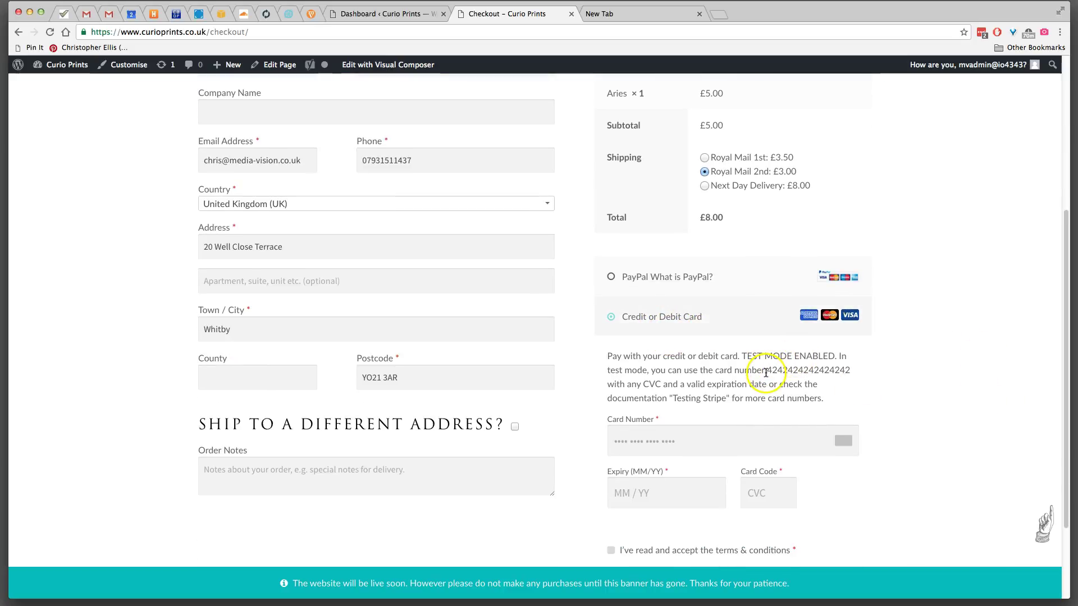
left_click_drag(766, 370, 867, 370)
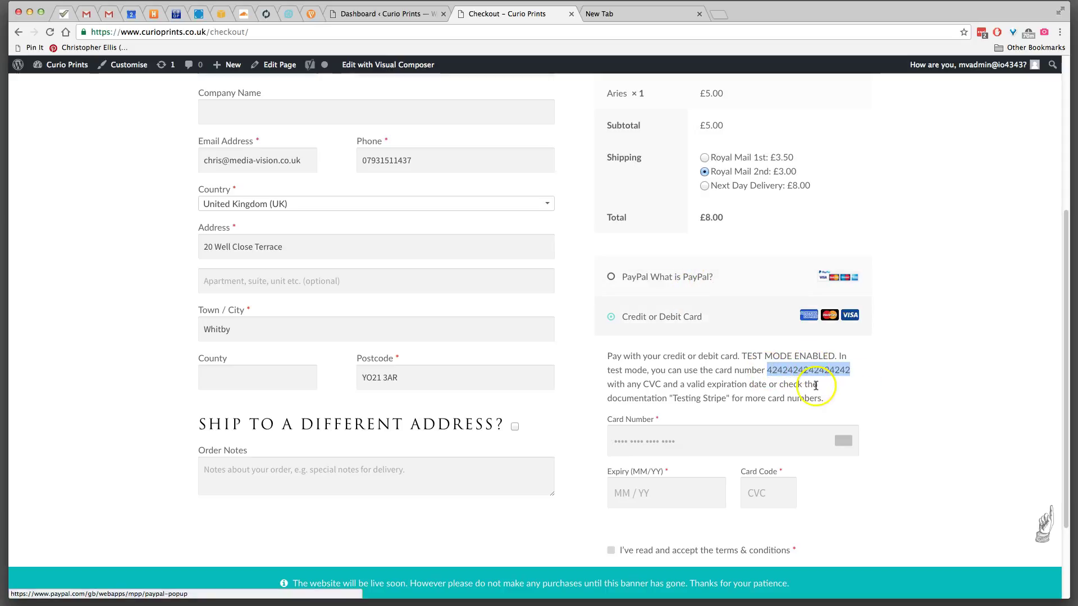
right_click(815, 370)
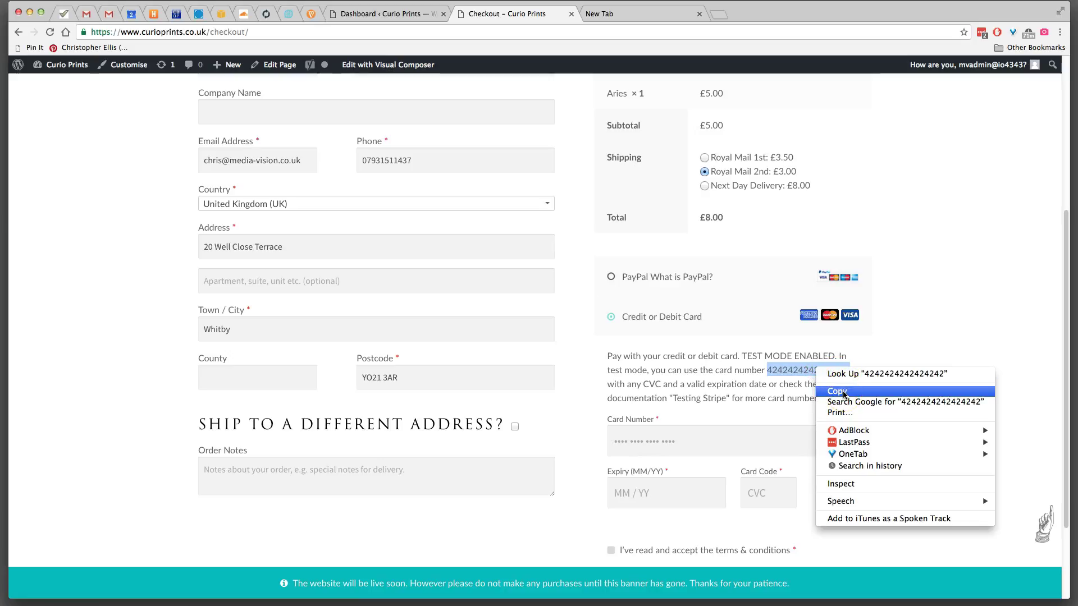
left_click(843, 392)
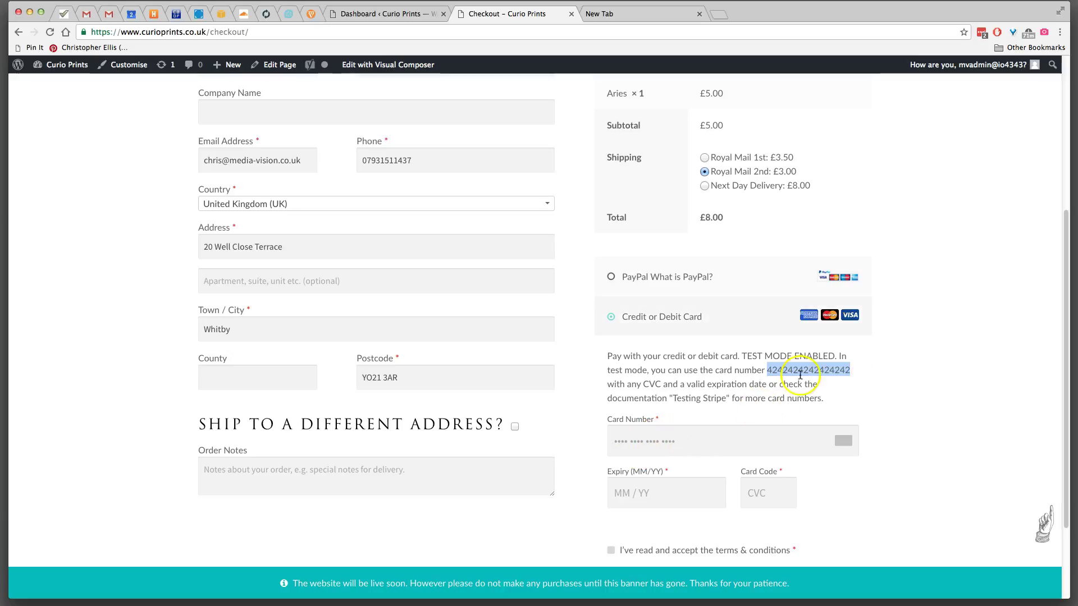
left_click(635, 449)
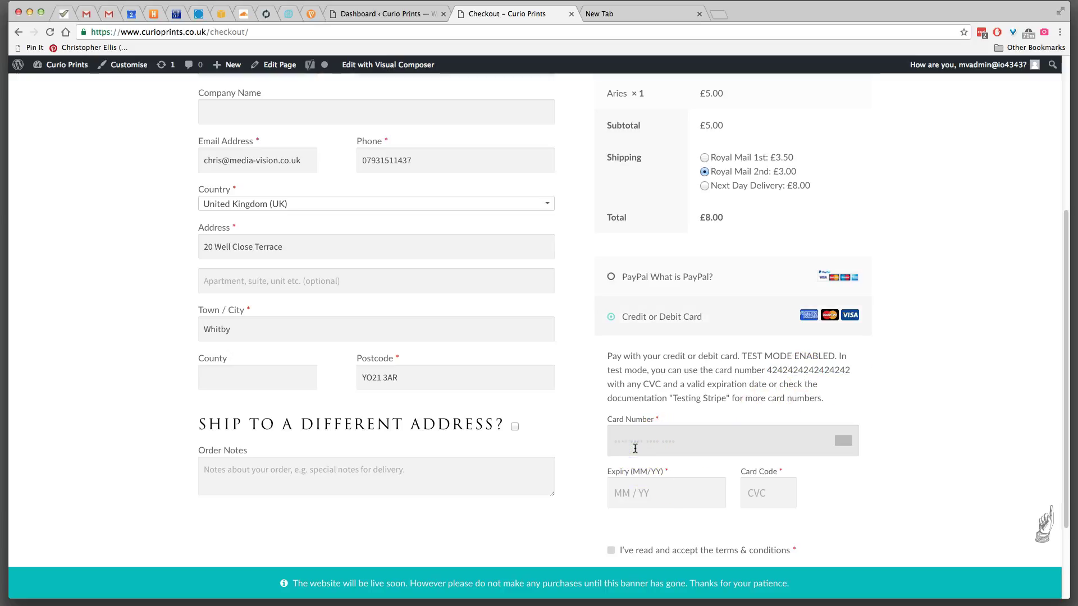
key("super+v")
- Enter expiry 0218 and the security code, then accept the terms and conditions
left_click(625, 496)
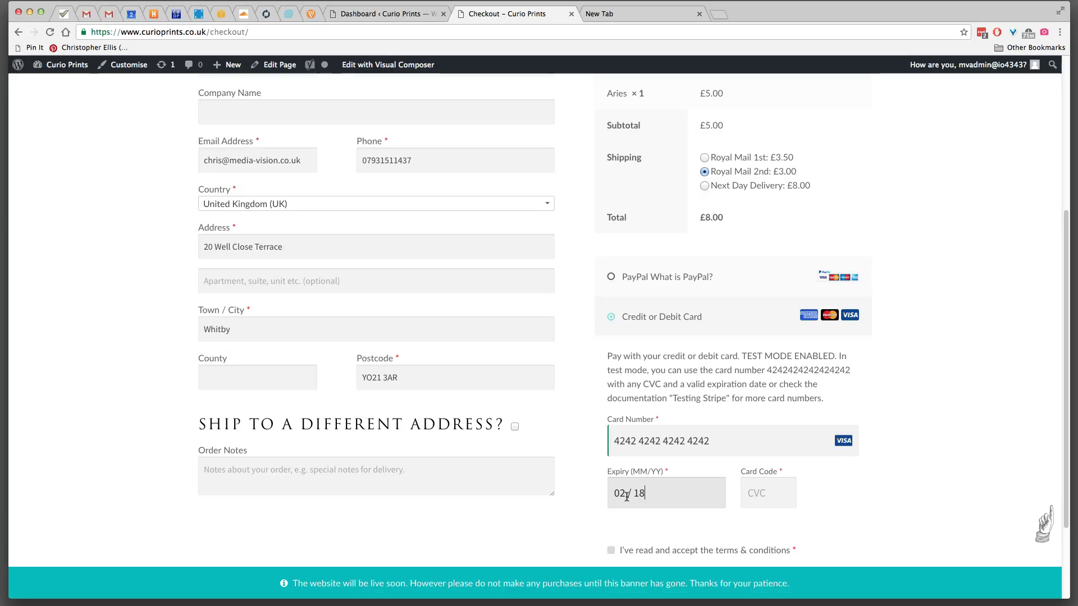
type("0218")
left_click(782, 498)
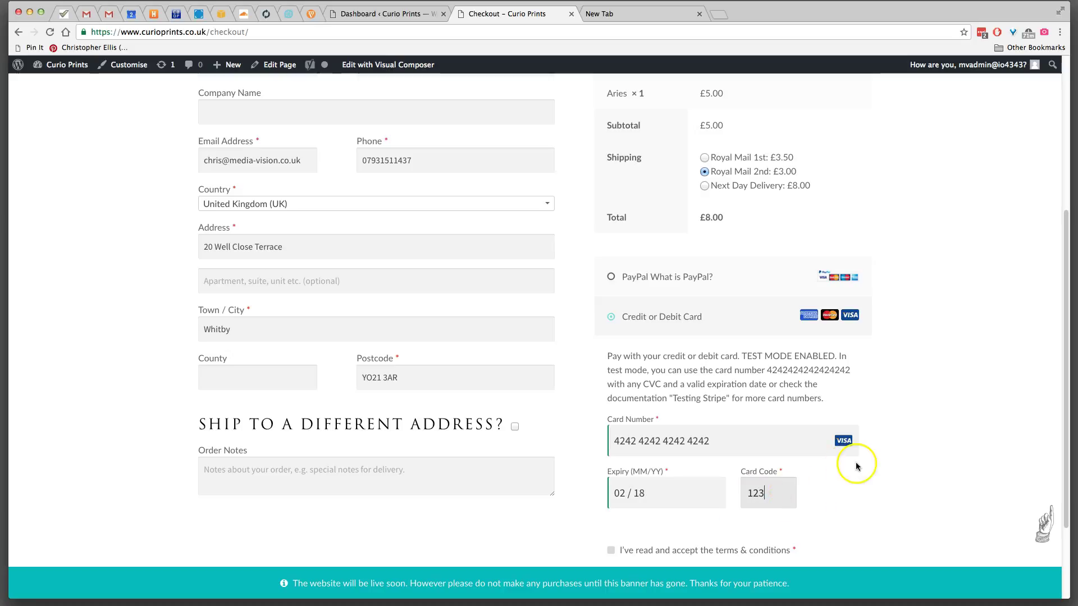
scroll(858, 464, "down", 2)
left_click(619, 439)
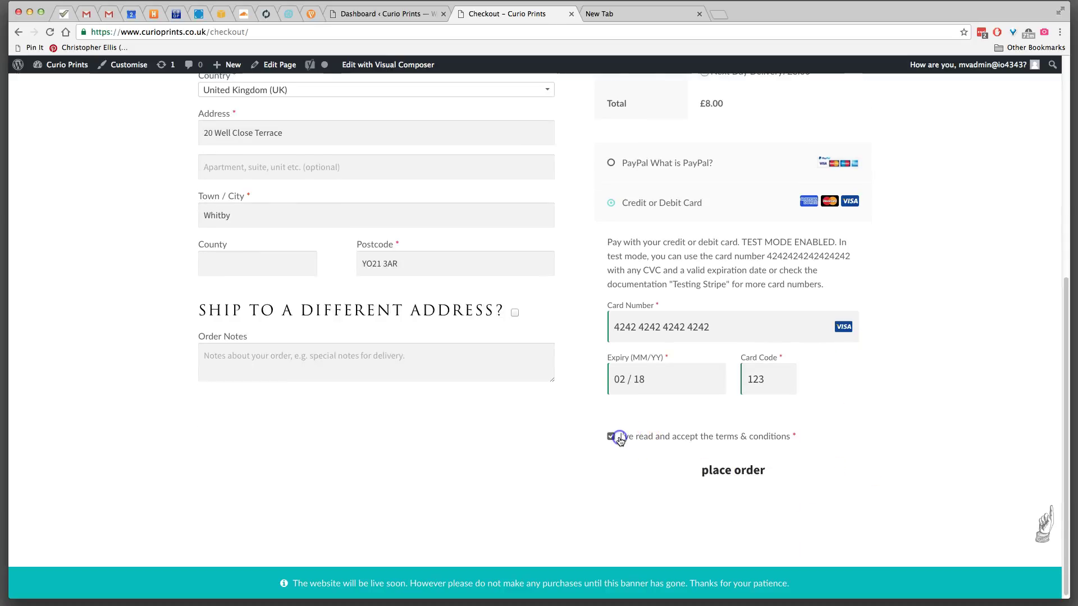
- Place the order and review the Order Received page confirming £8.00 paid by card
left_click(753, 473)
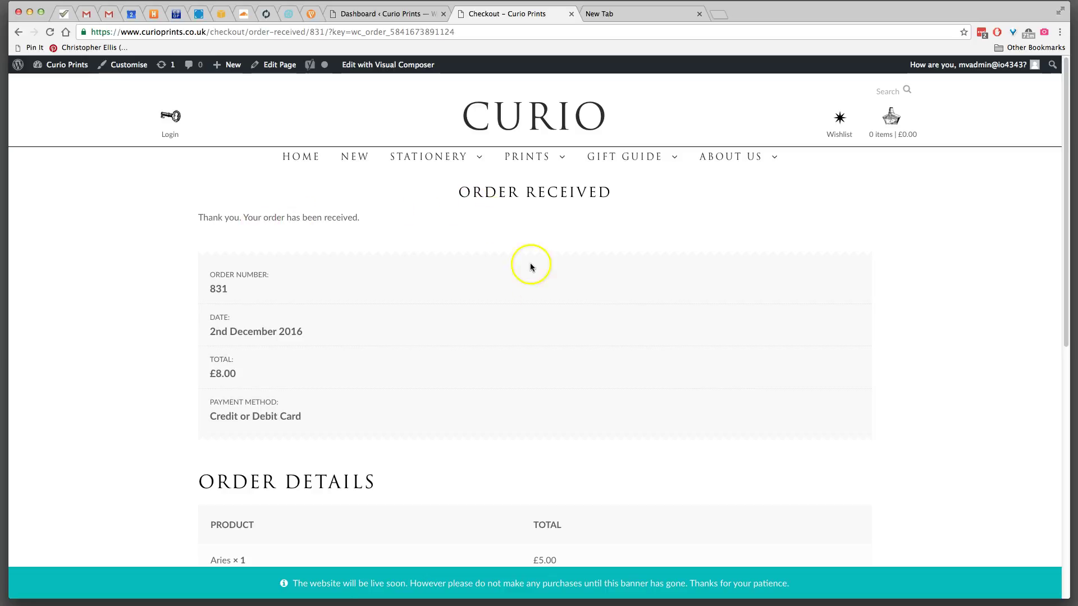
scroll(643, 272, "down", 5)
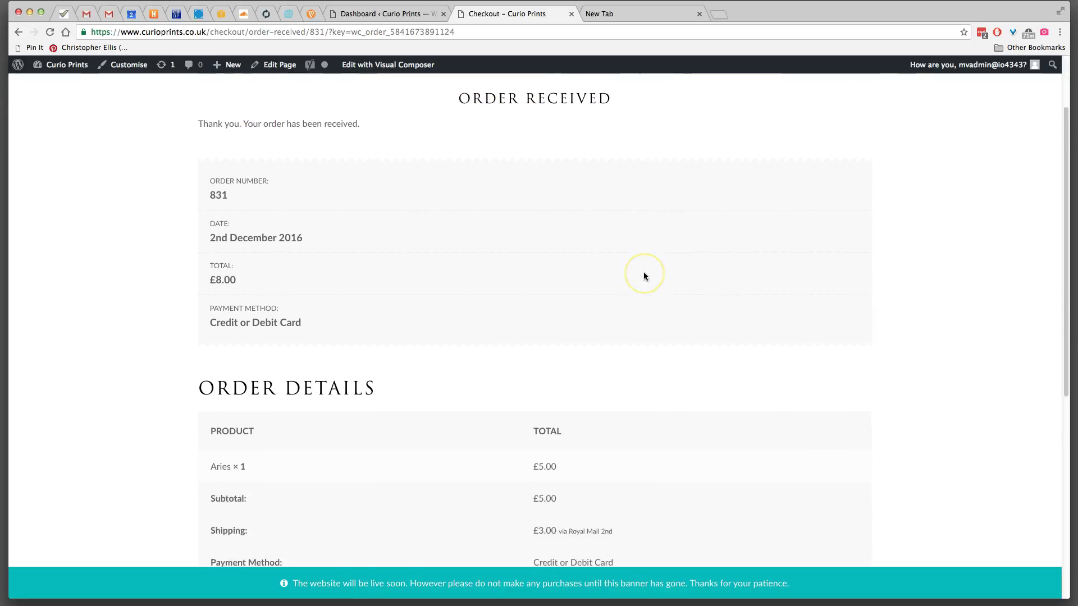
scroll(643, 275, "down", 3)
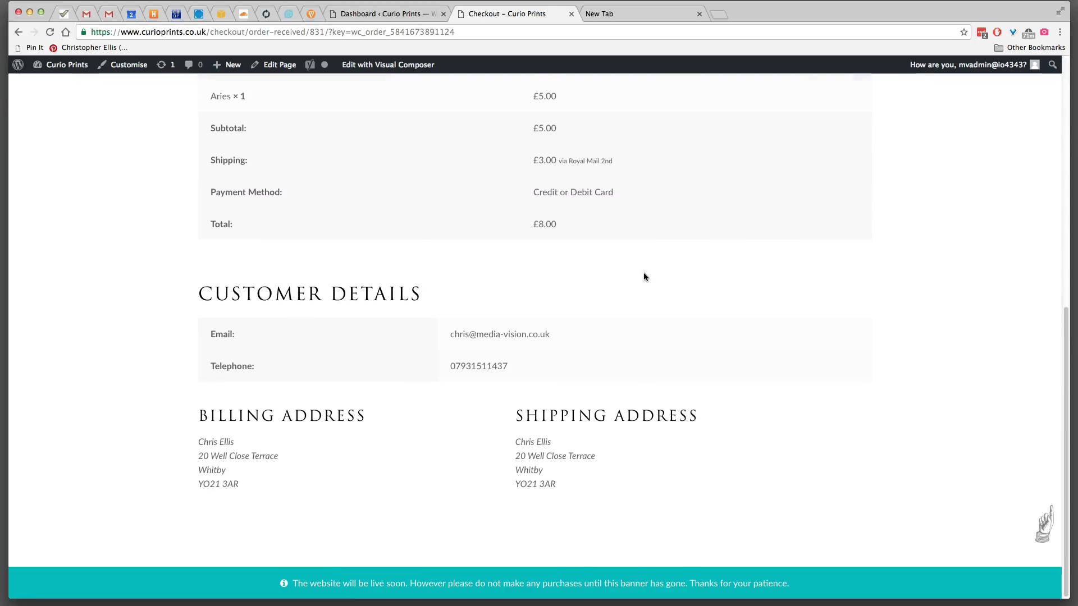
scroll(643, 271, "up", 10)
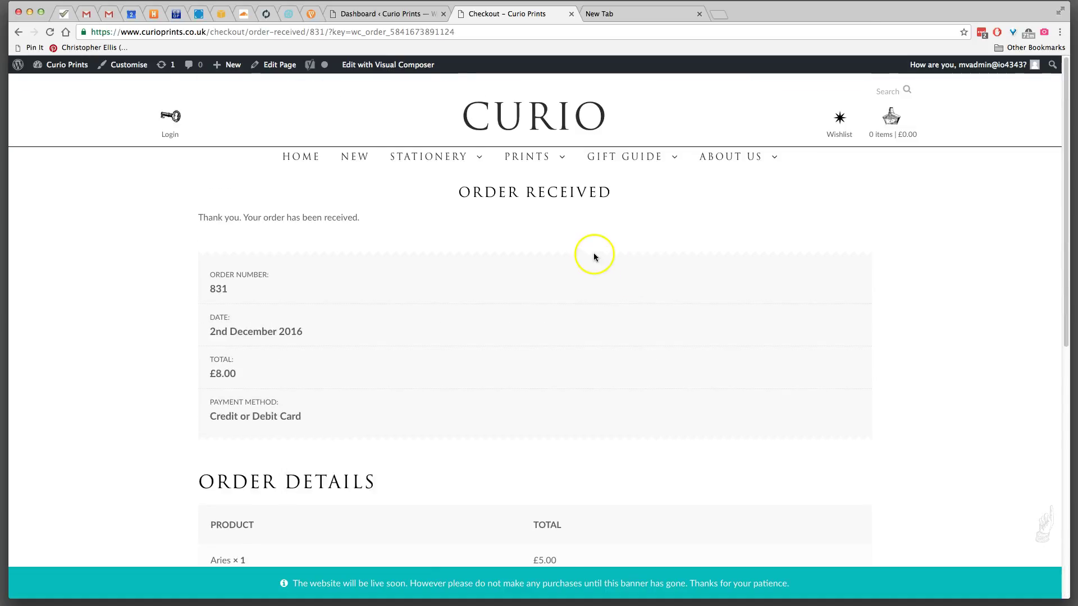
- In Gmail, open the Curio Prints order receipt email and scroll through its contents
left_click(87, 14)
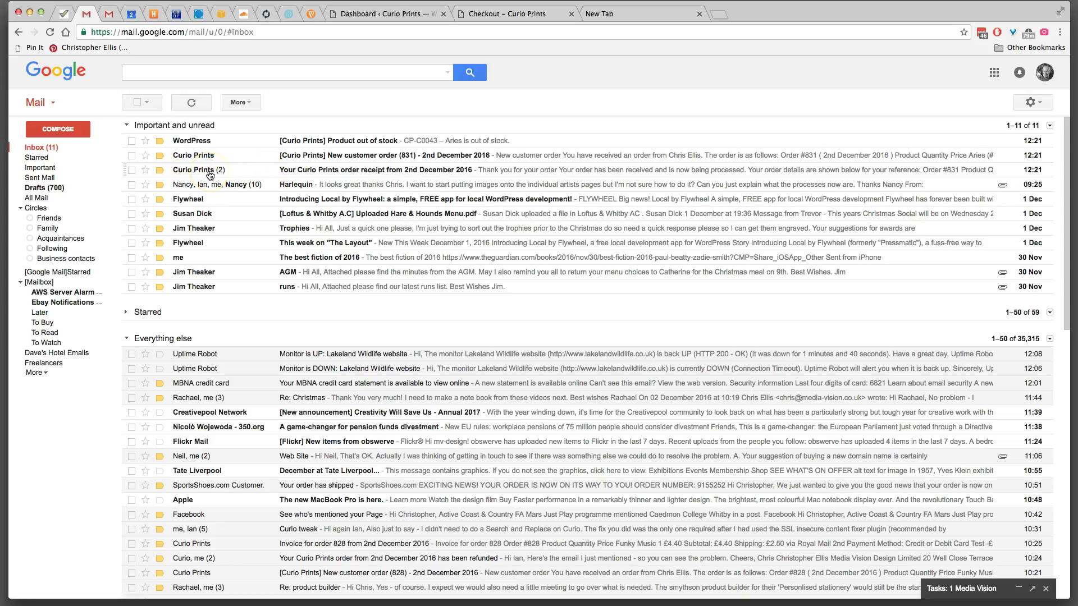
mouse_move(210, 175)
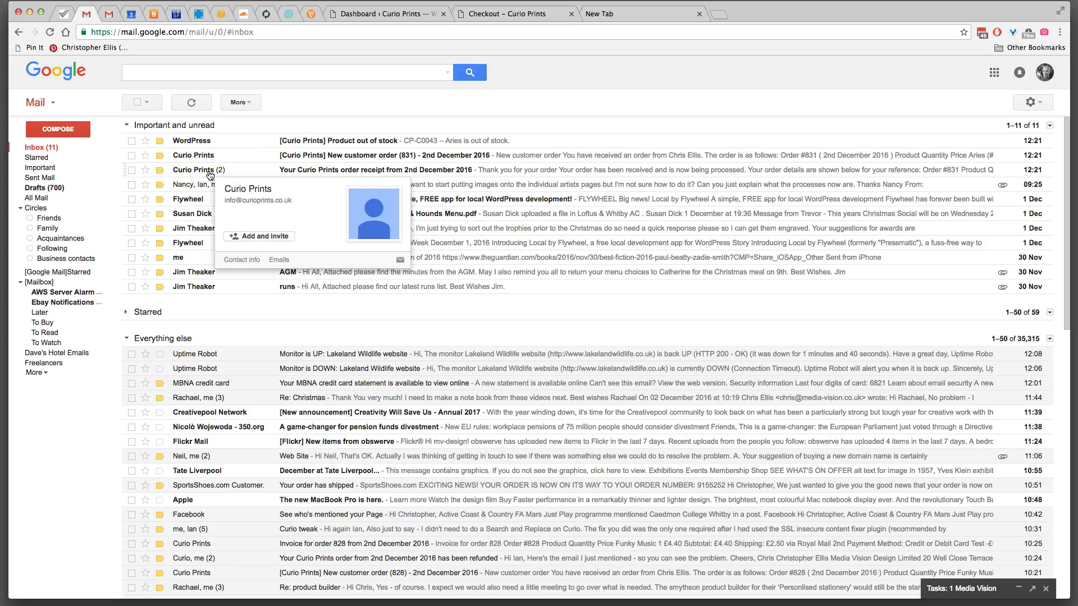
left_click(195, 175)
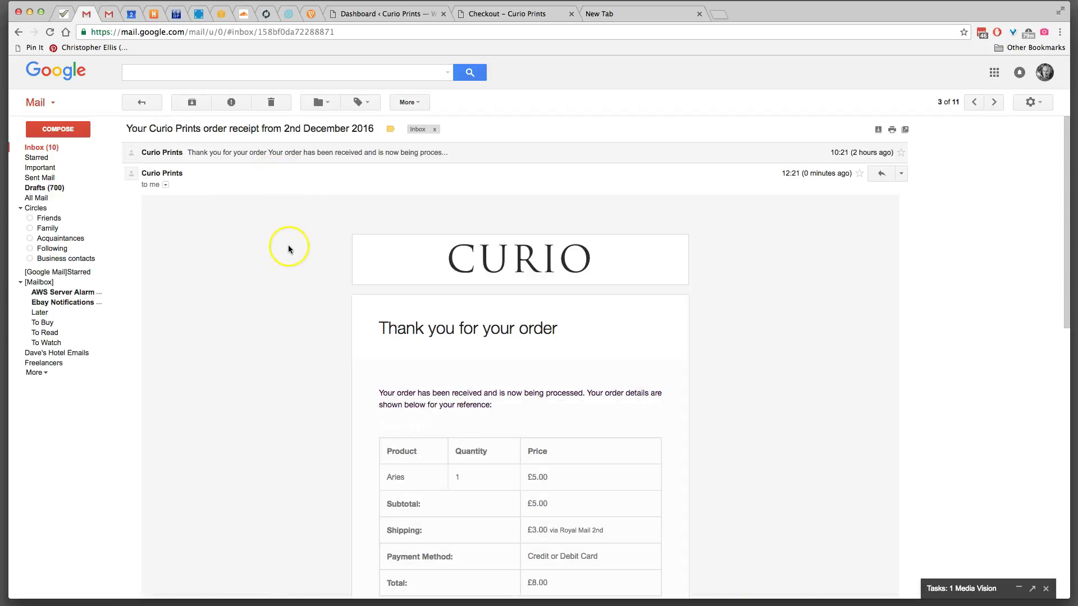
scroll(354, 278, "down", 2)
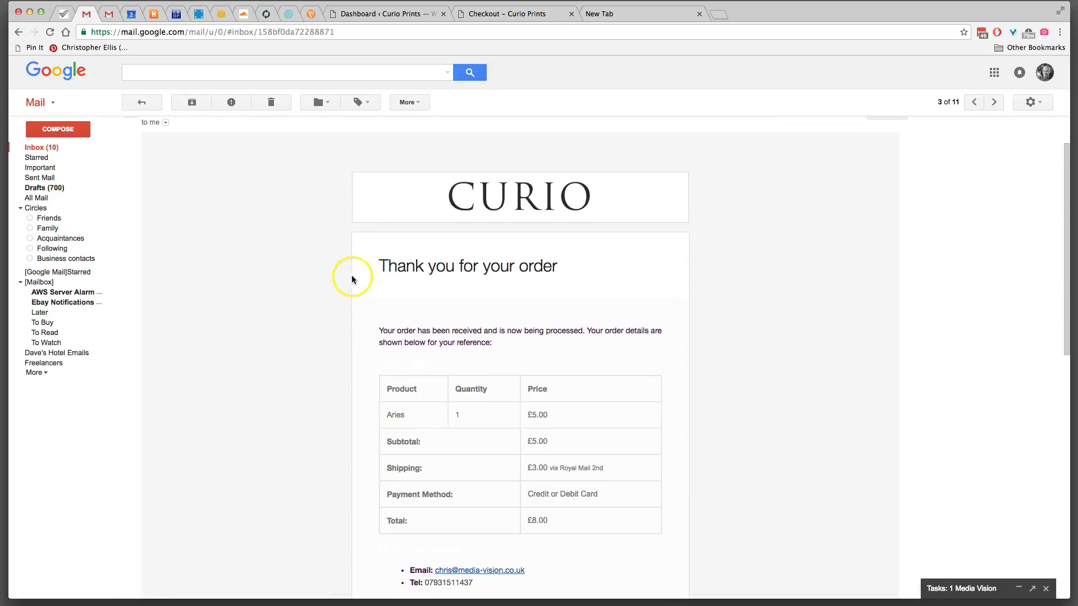
scroll(359, 326, "down", 1)
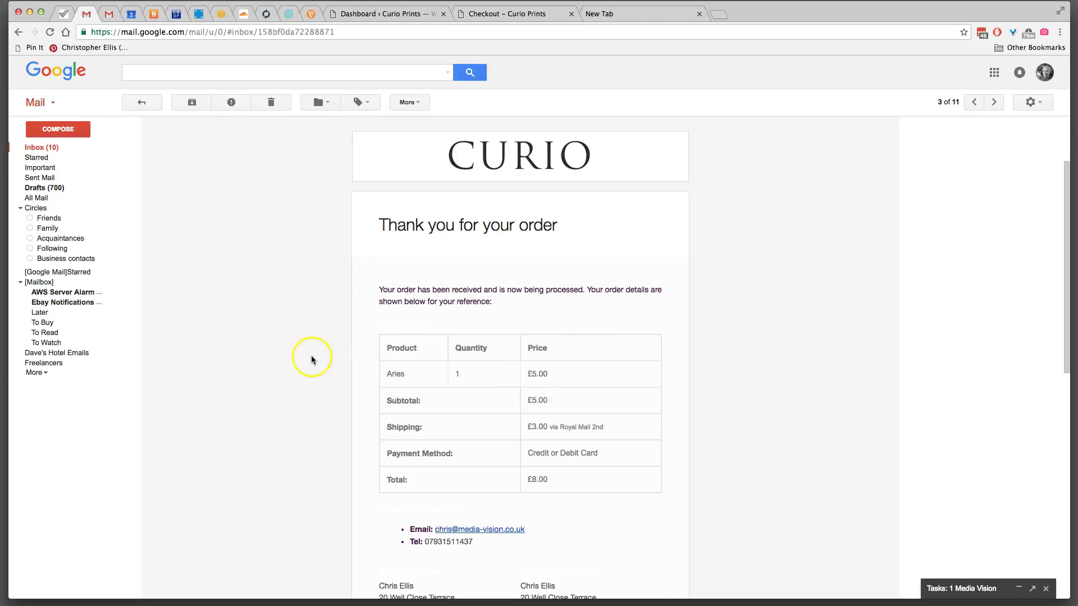
scroll(231, 346, "down", 4)
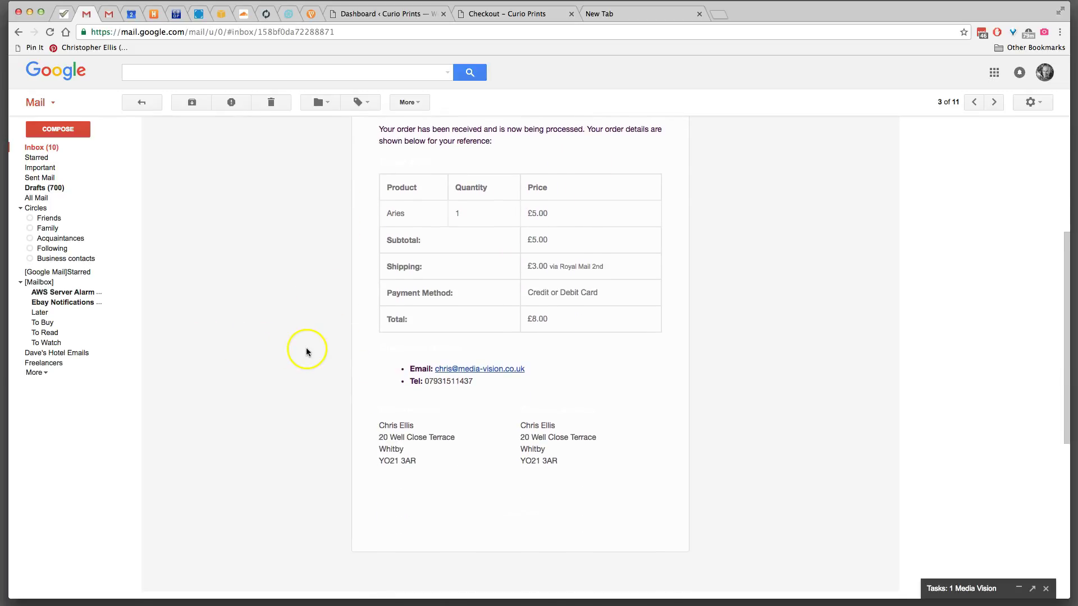
scroll(306, 348, "up", 5)
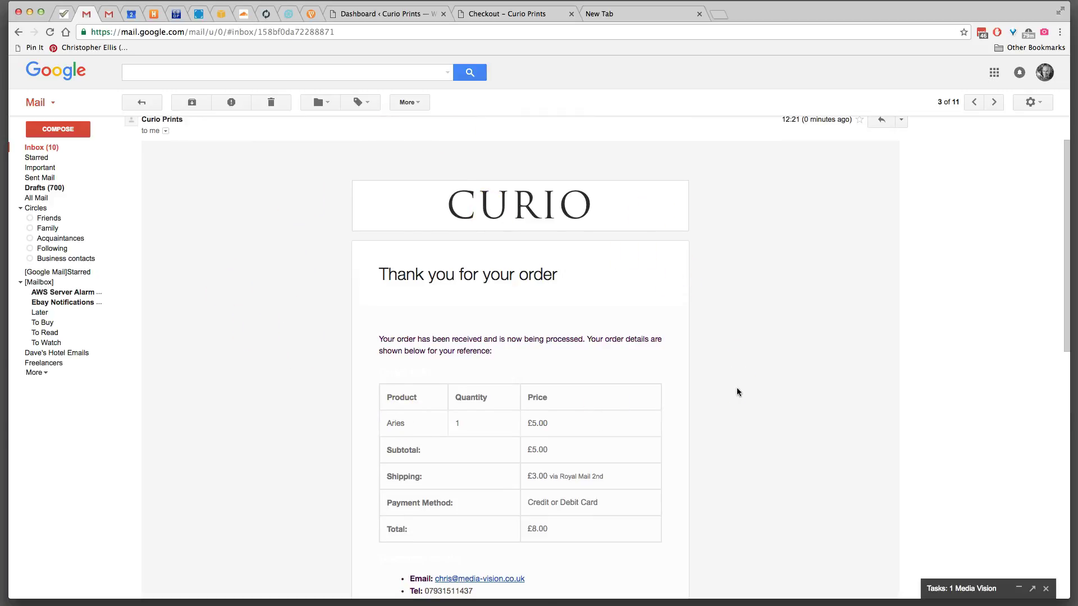
scroll(738, 392, "down", 1)
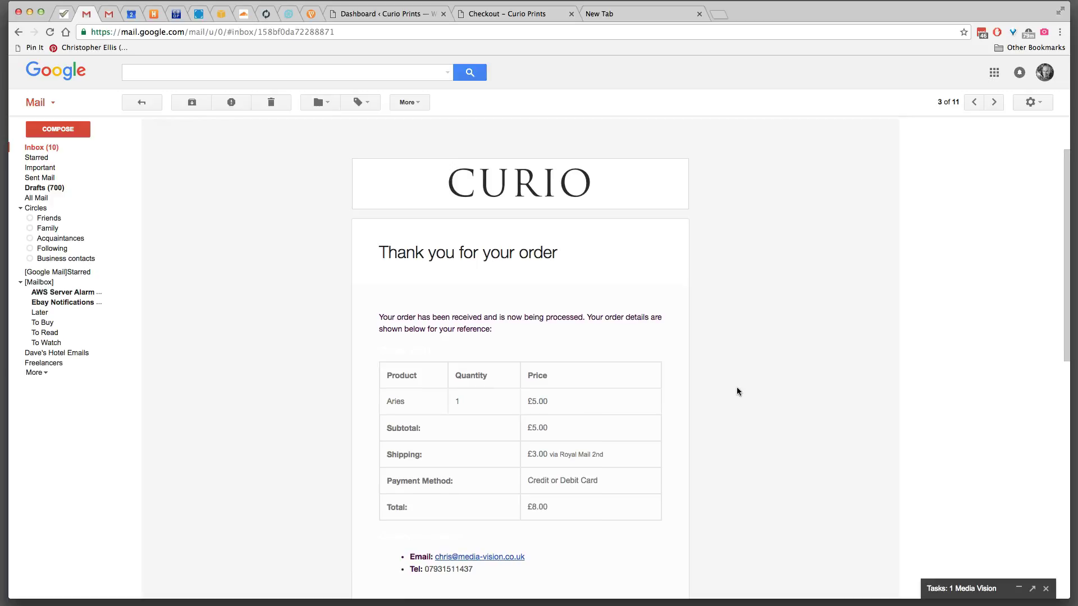
scroll(737, 391, "down", 2)
scroll(737, 391, "up", 5)
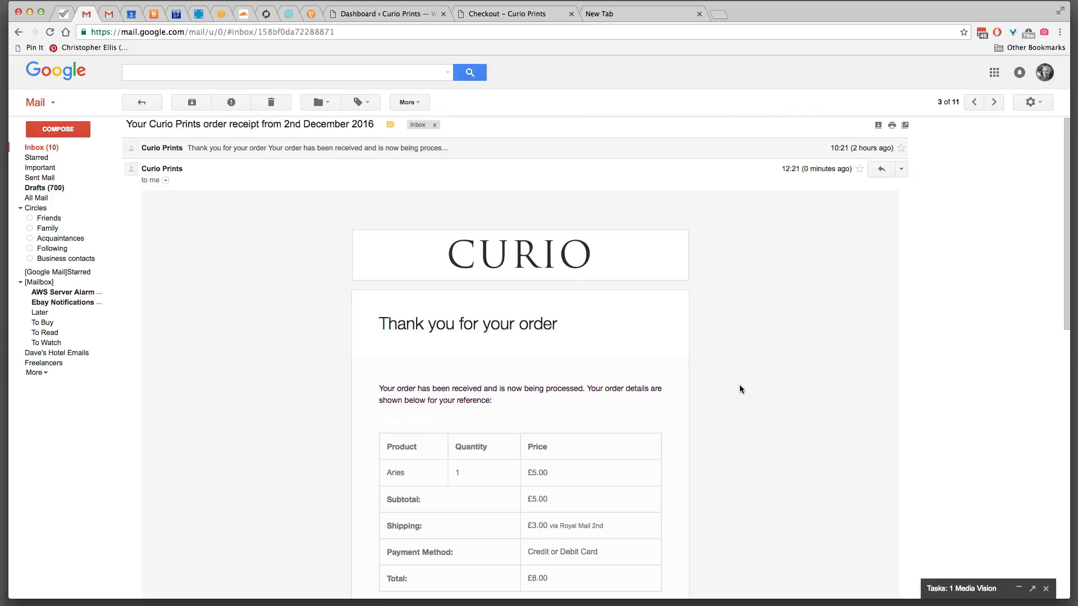
scroll(739, 385, "down", 2)
- Highlight the billing and shipping addresses and footer text, then return to the inbox
left_click(405, 313)
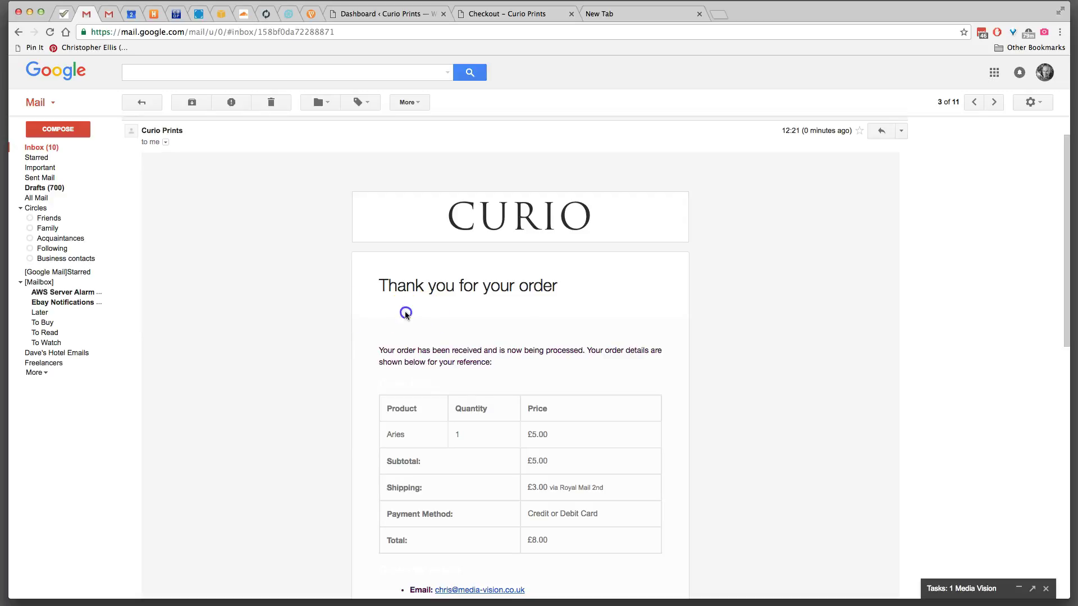
left_click_drag(549, 326, 676, 356)
left_click(772, 344)
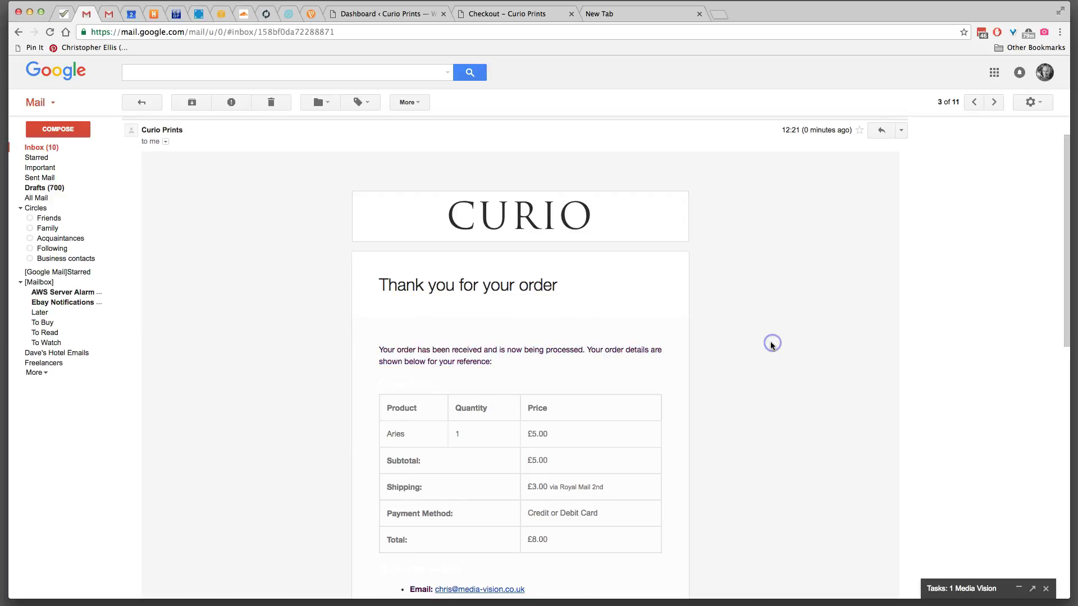
scroll(668, 355, "down", 7)
left_click_drag(414, 492, 578, 525)
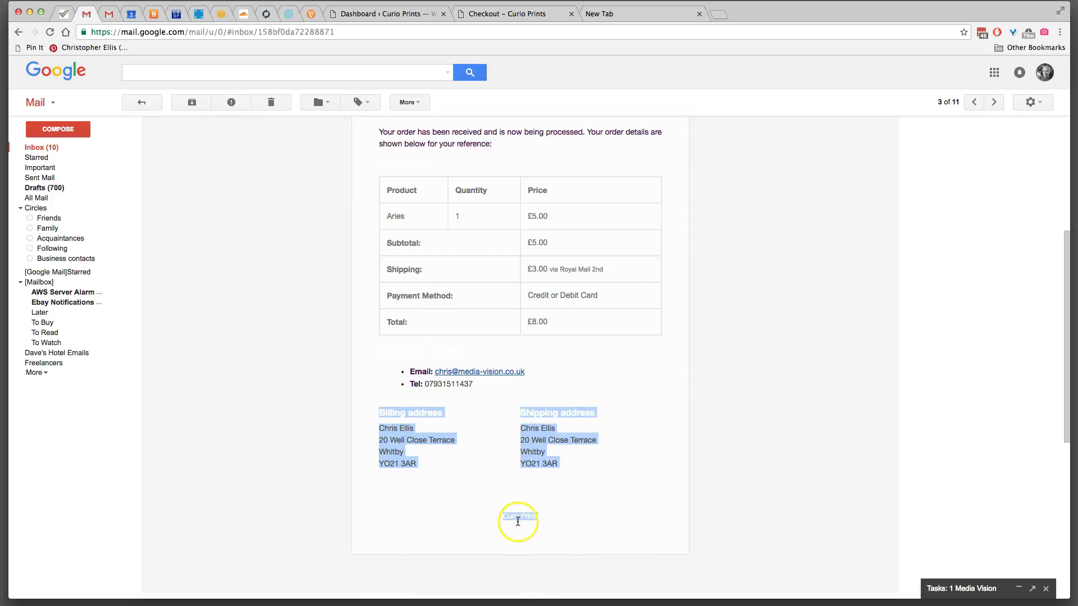
left_click_drag(493, 515, 569, 531)
left_click(548, 512)
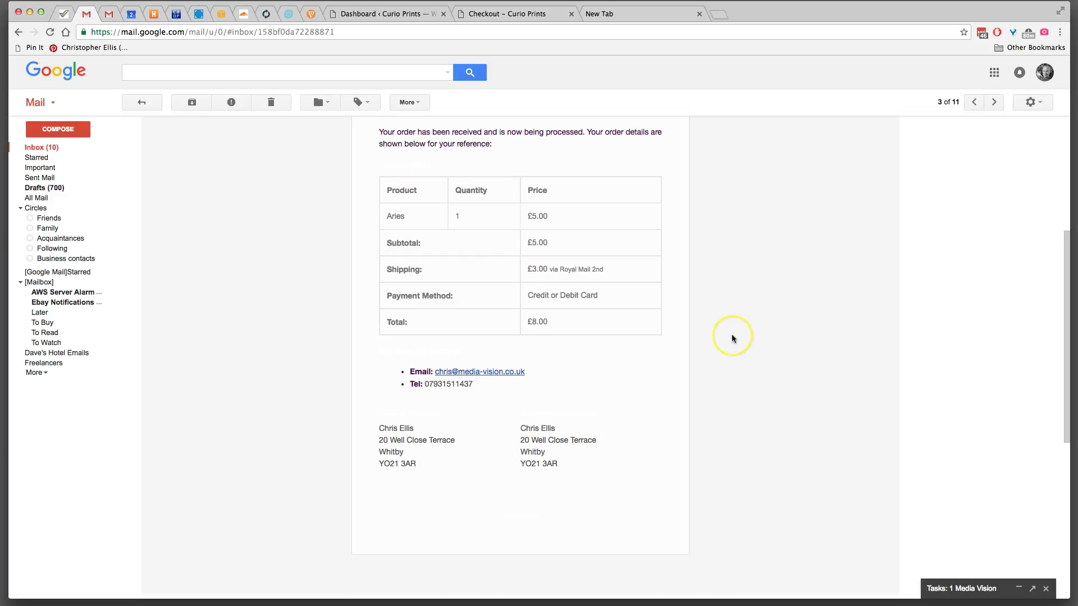
scroll(732, 338, "up", 2)
scroll(732, 338, "up", 2)
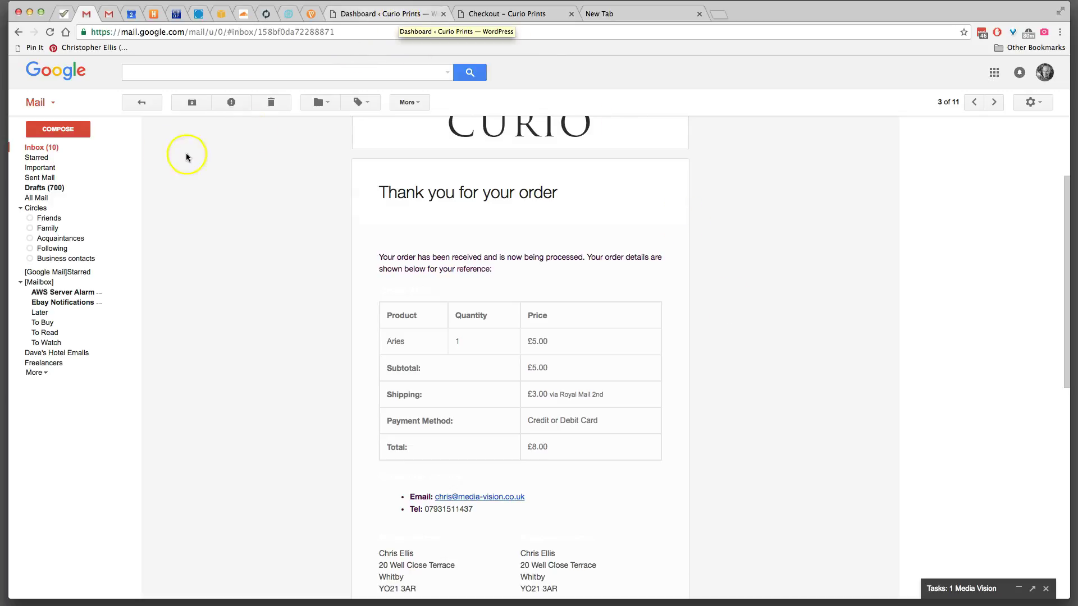
left_click(39, 147)
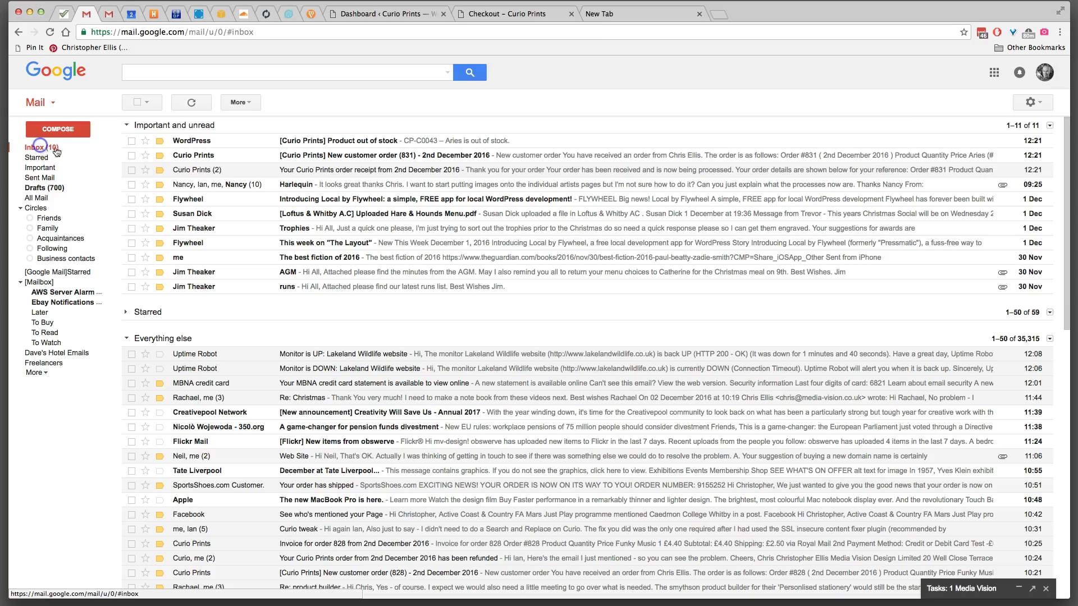
- Open the New customer order (831) email and scroll through its details
left_click(227, 161)
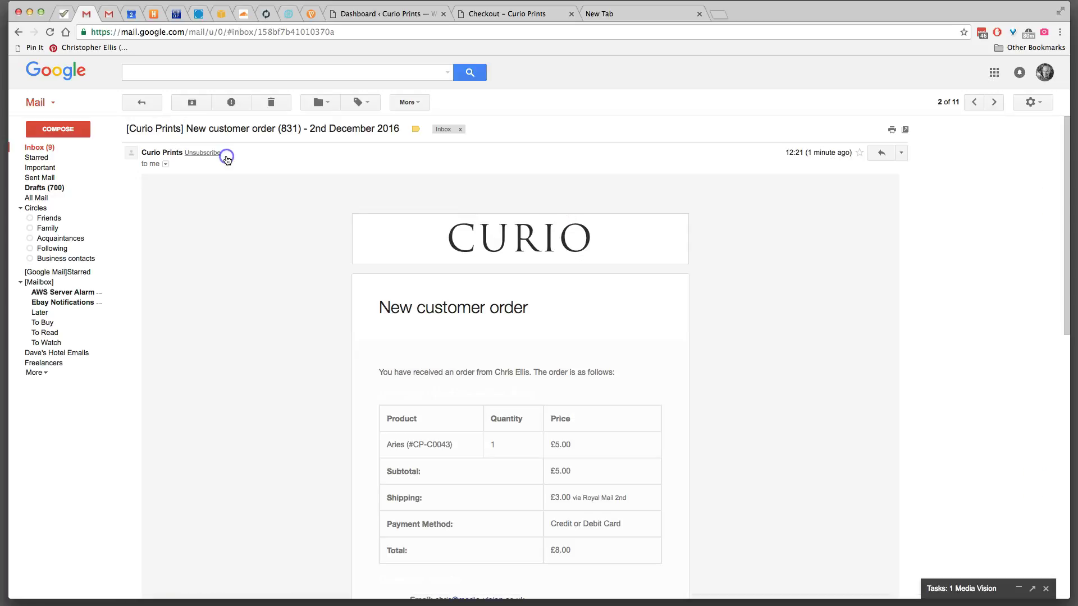
scroll(306, 244, "down", 2)
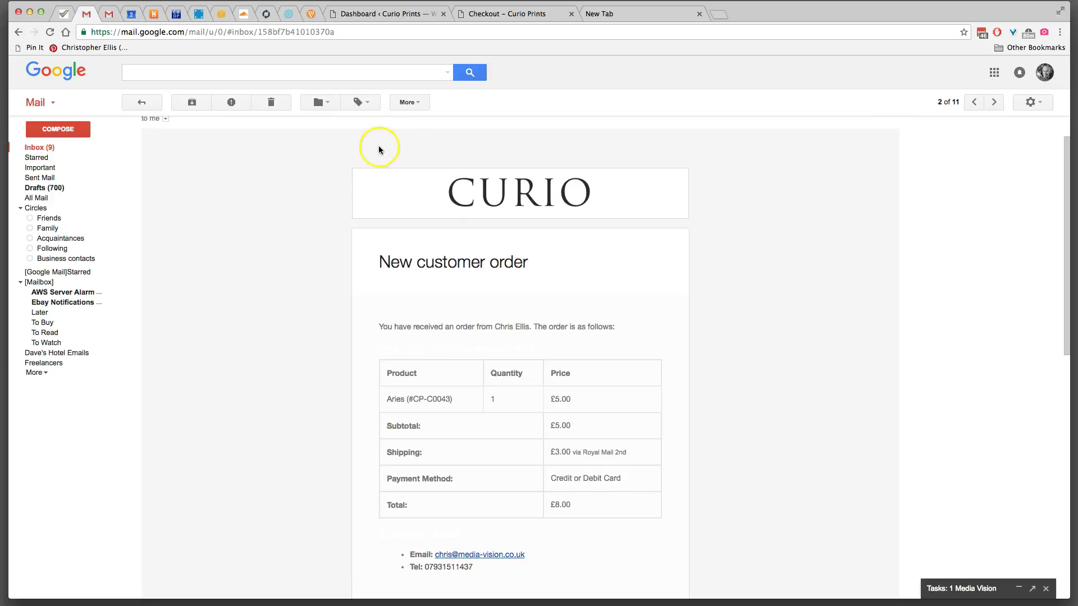
scroll(648, 285, "down", 2)
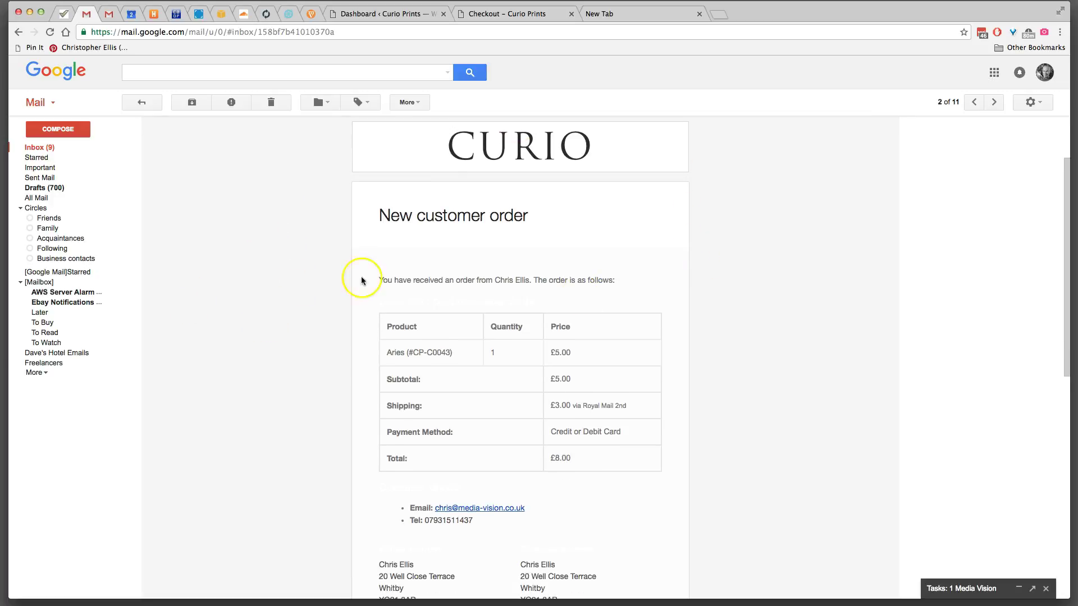
scroll(759, 363, "down", 4)
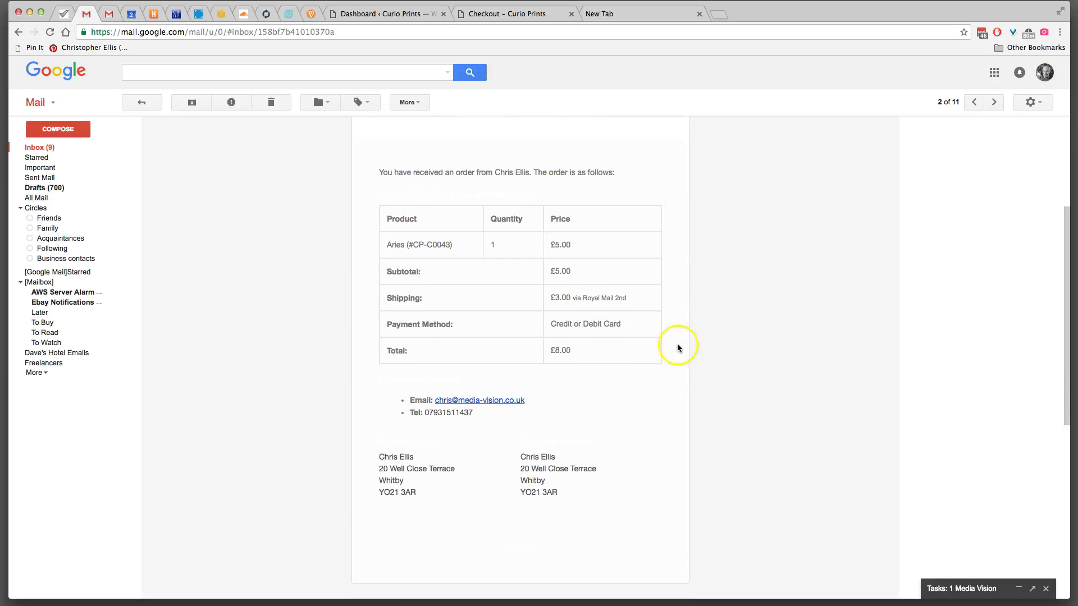
scroll(625, 429, "down", 1)
scroll(776, 359, "up", 8)
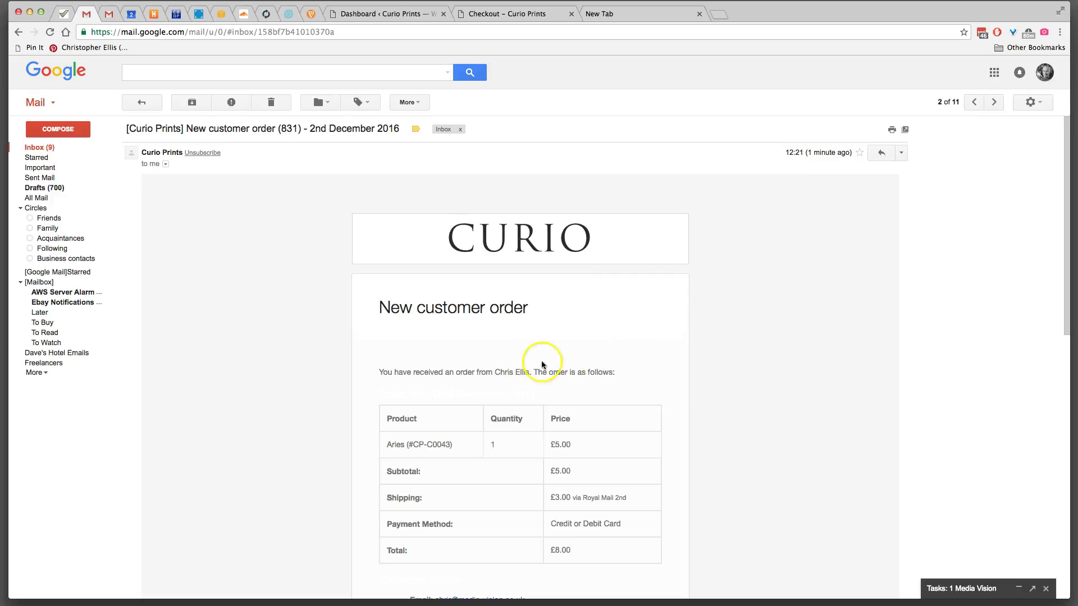
- Back in the inbox, open the Product out of stock email and highlight the CP-C0043 Aries line
left_click(43, 149)
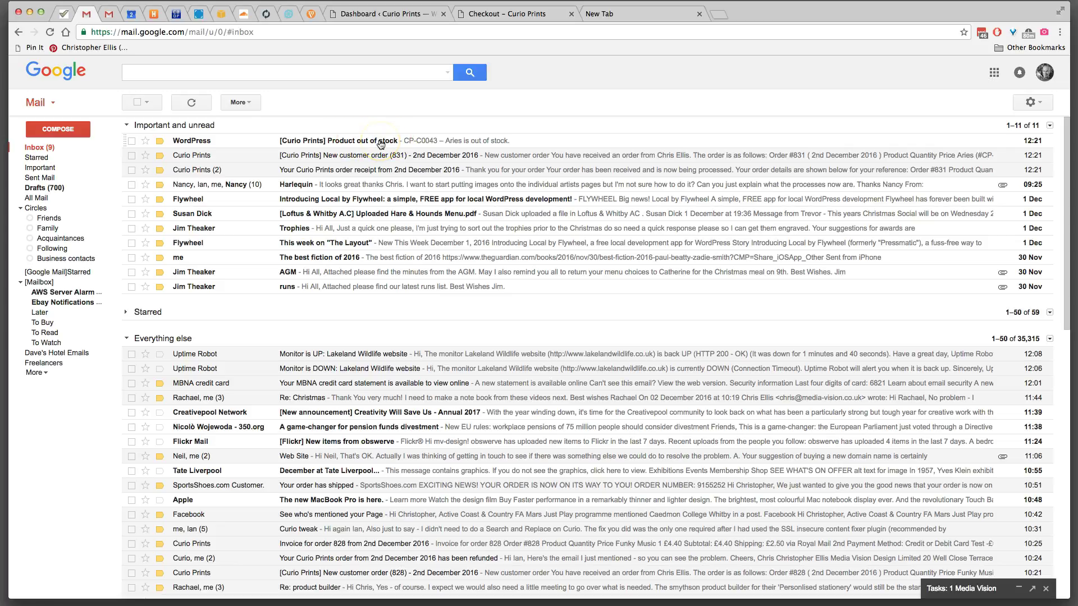
left_click(420, 140)
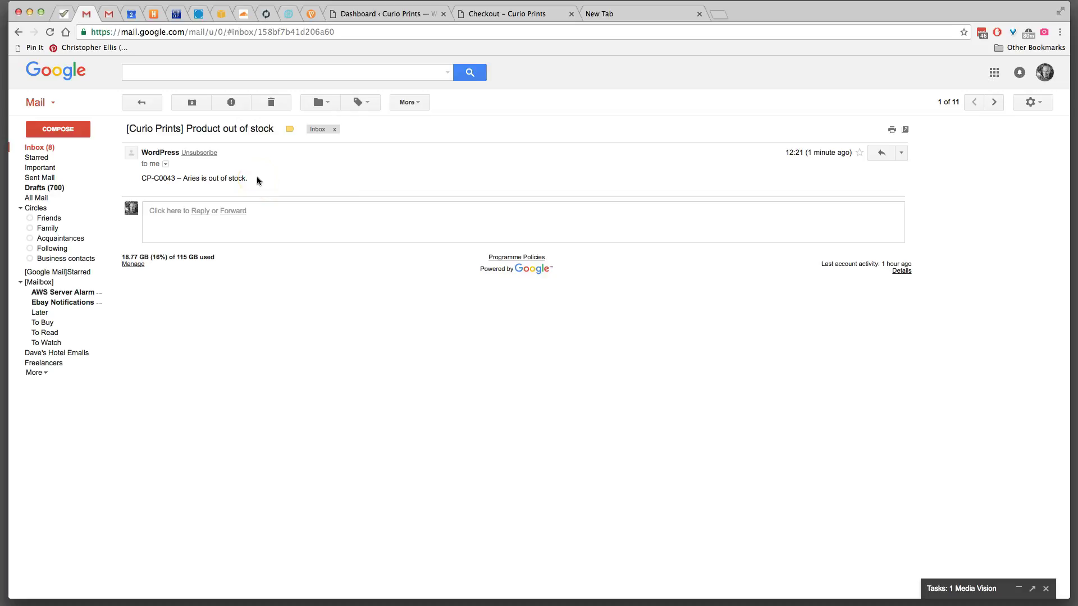
left_click_drag(140, 178, 247, 177)
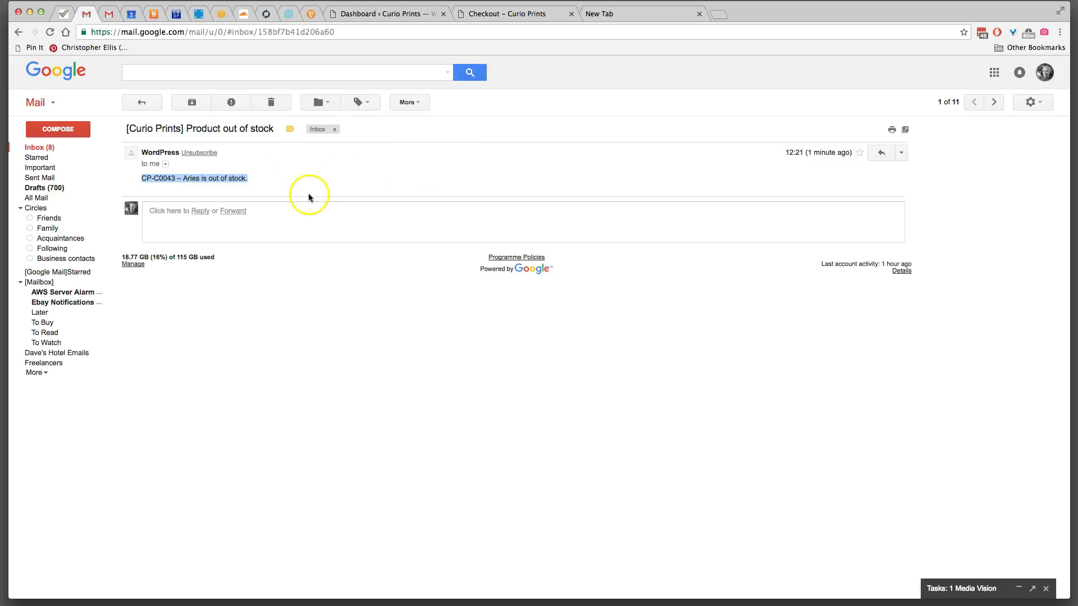
- From the Curio Prints dashboard, open WooCommerce Orders to edit order #831
left_click(401, 16)
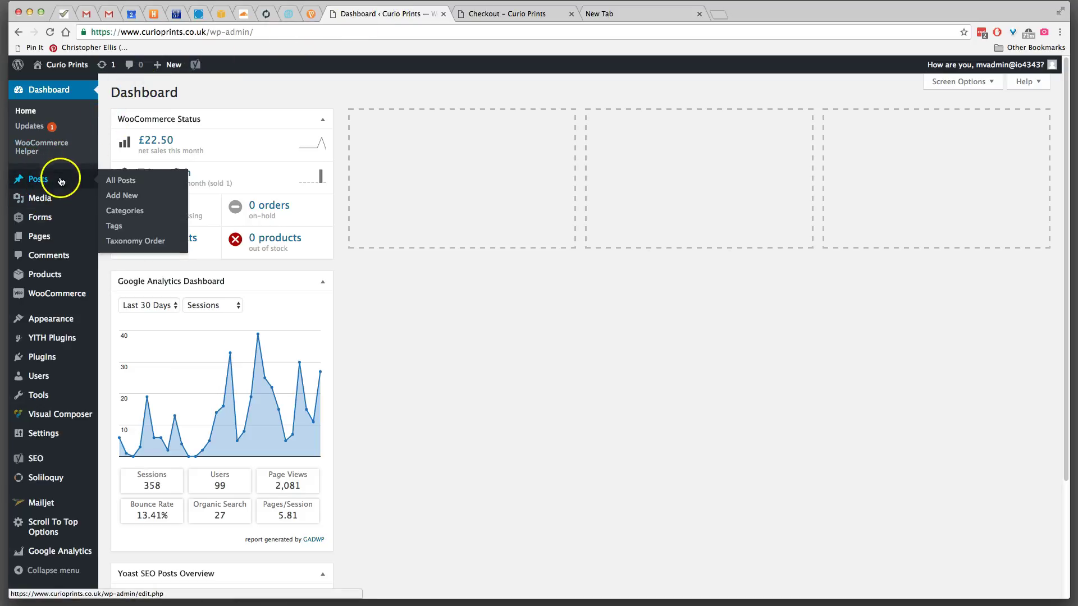
mouse_move(53, 298)
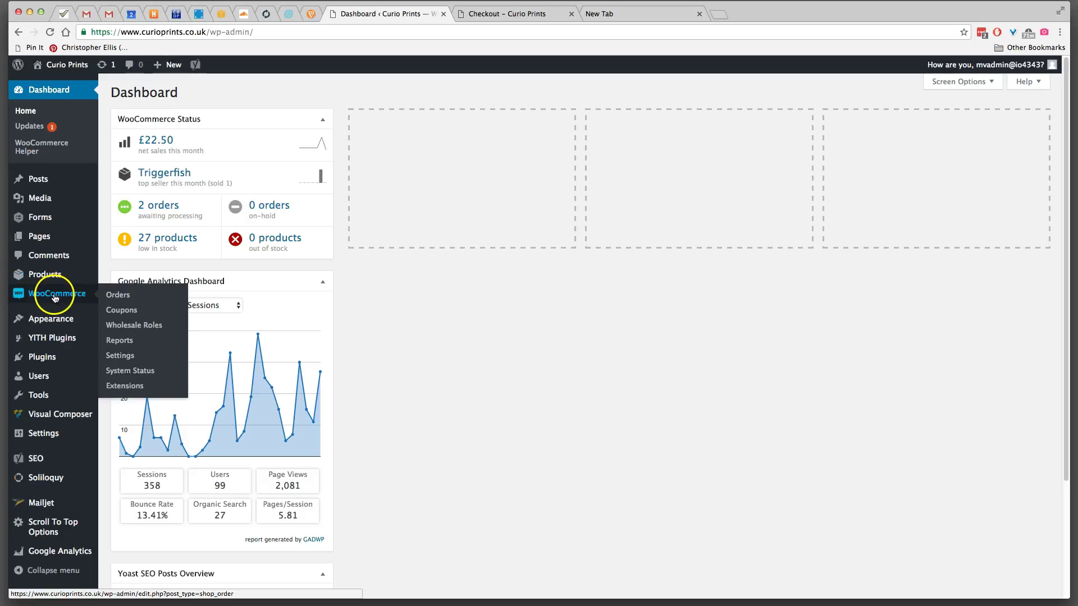
left_click(127, 298)
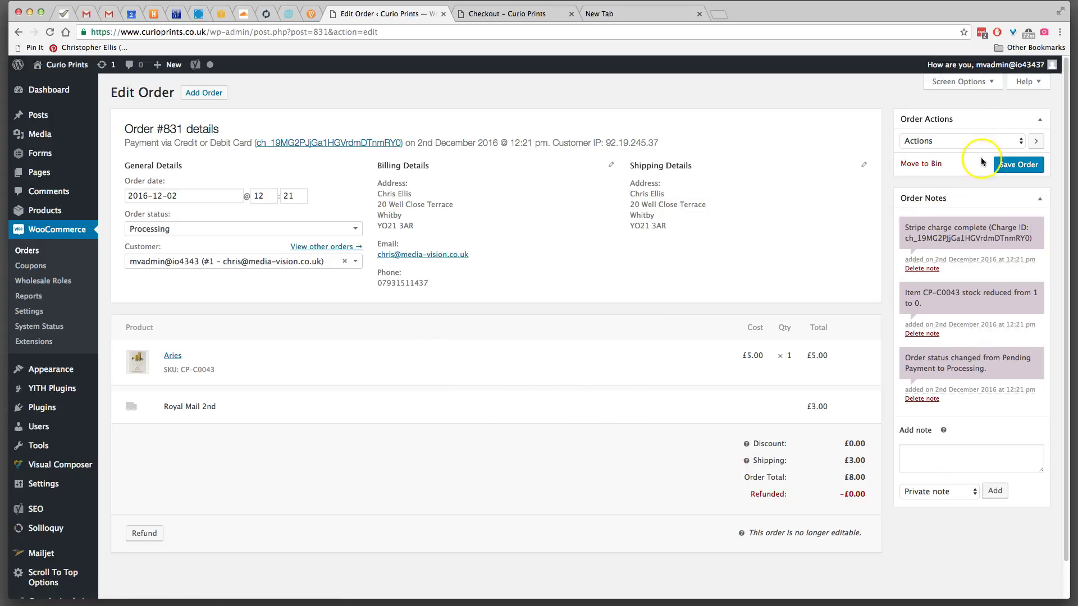
- Choose Resend 'New order' email in Order Actions for #831 and save the order
left_click(1008, 143)
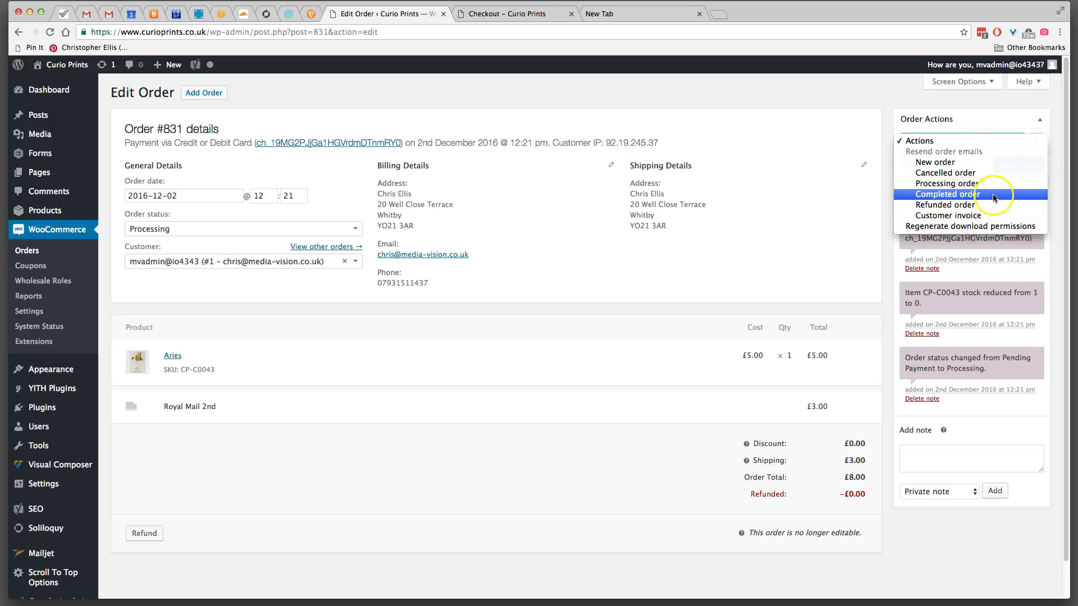
left_click(942, 210)
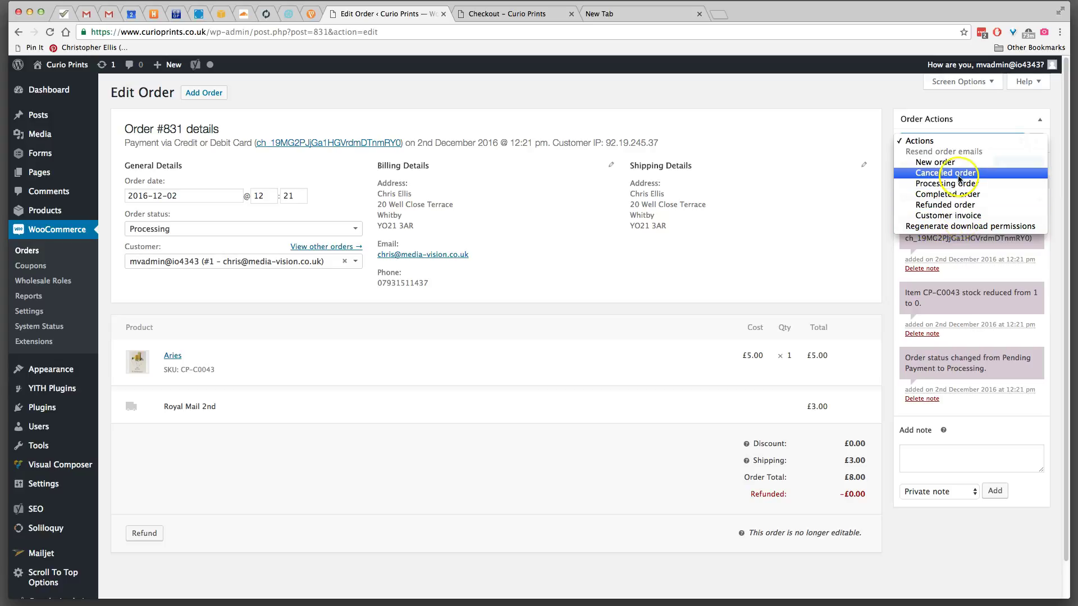
left_click(949, 230)
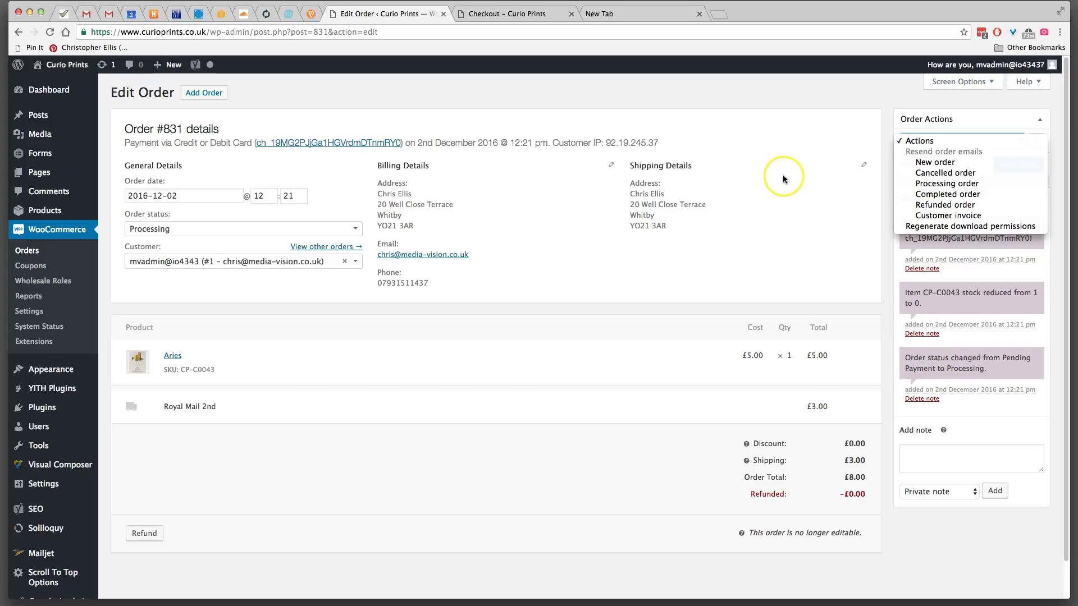
left_click_drag(783, 269, 936, 166)
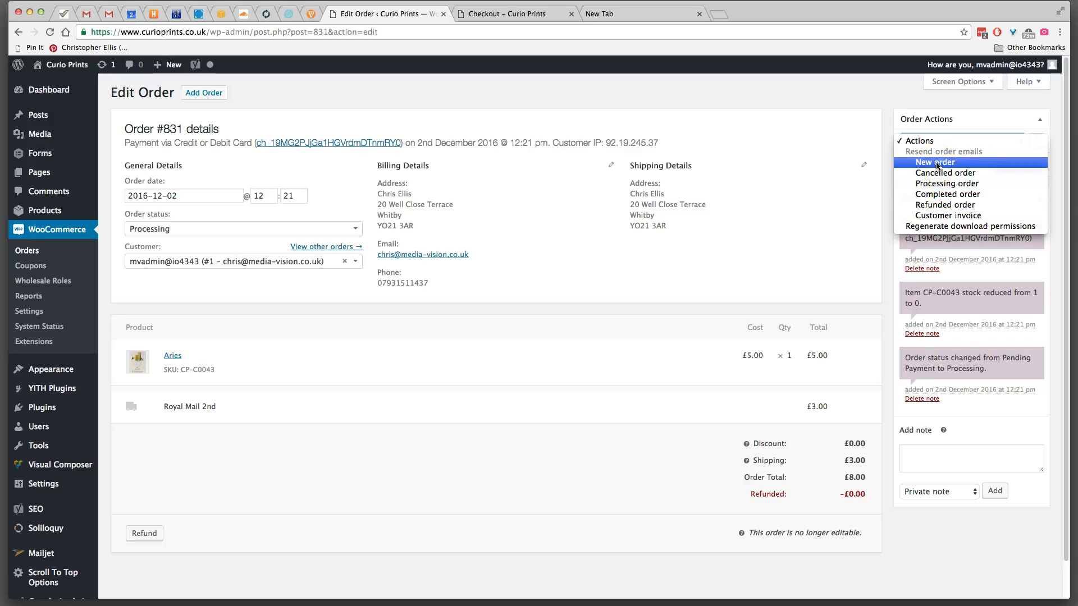
left_click(954, 164)
left_click(1016, 166)
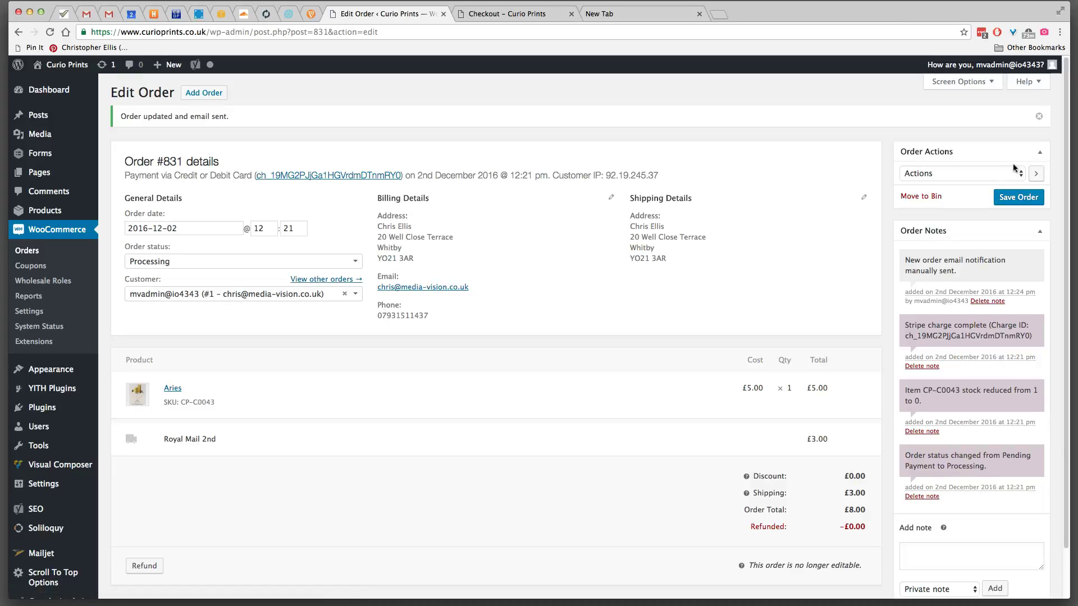
- In Gmail, open and expand the New customer order (831) email, then return to the inbox
left_click(88, 15)
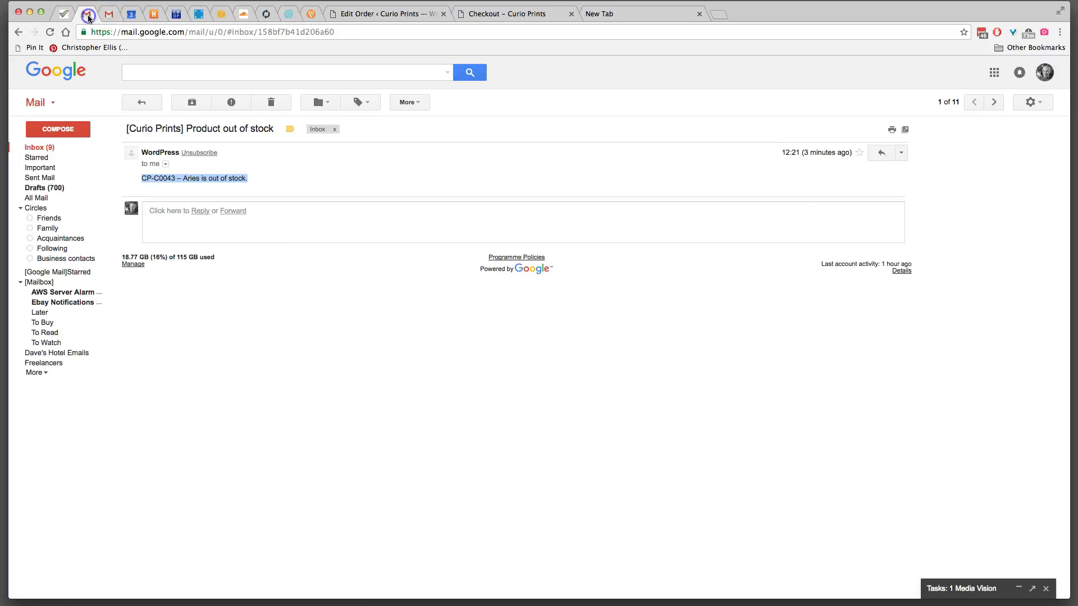
left_click(42, 147)
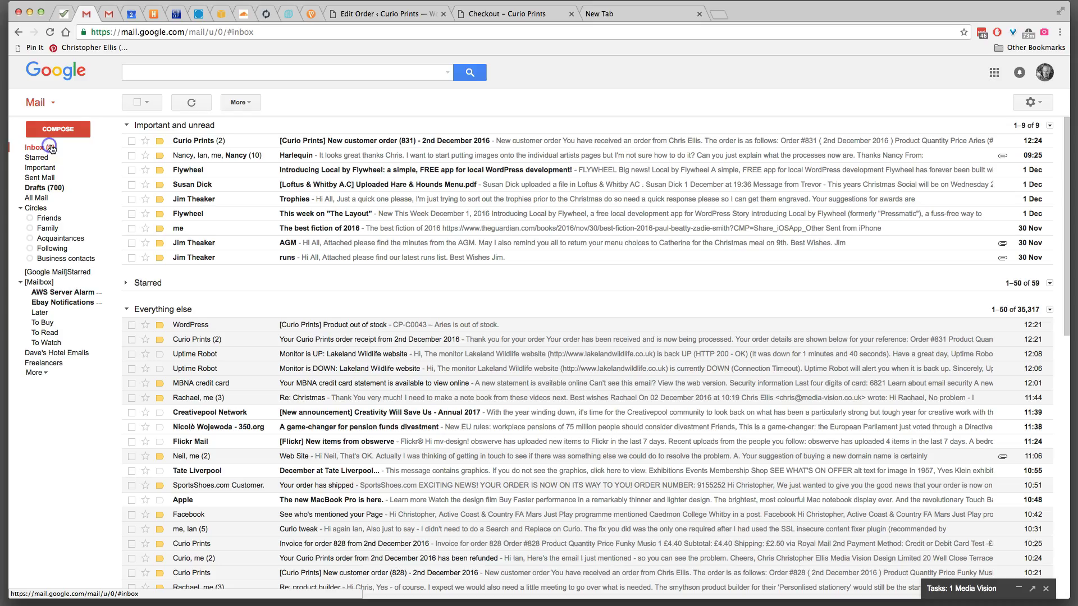
left_click(211, 142)
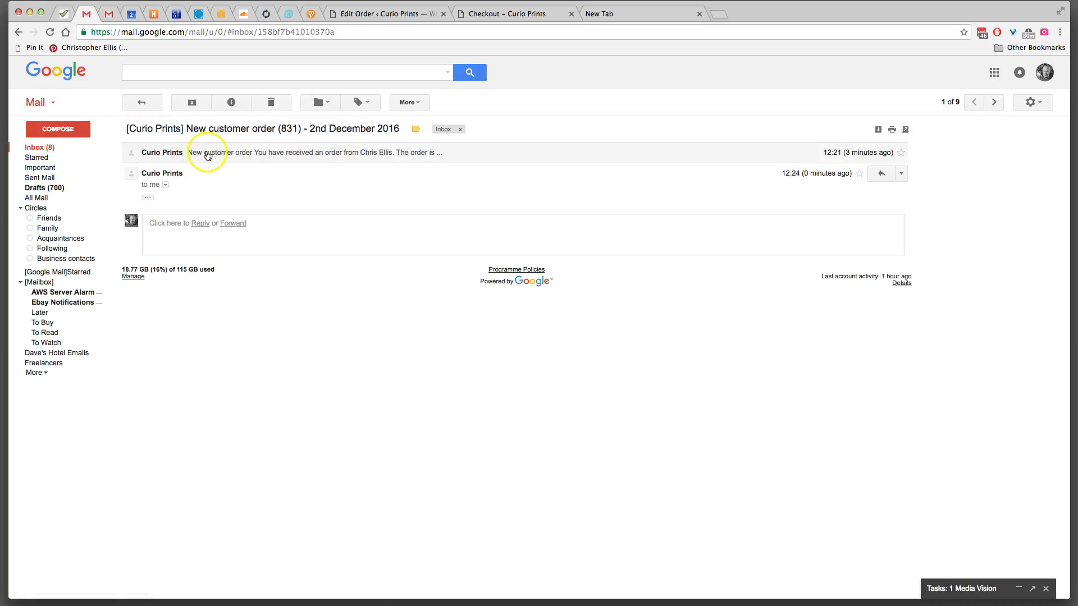
left_click(207, 153)
scroll(227, 211, "down", 2)
scroll(229, 209, "up", 2)
left_click(142, 102)
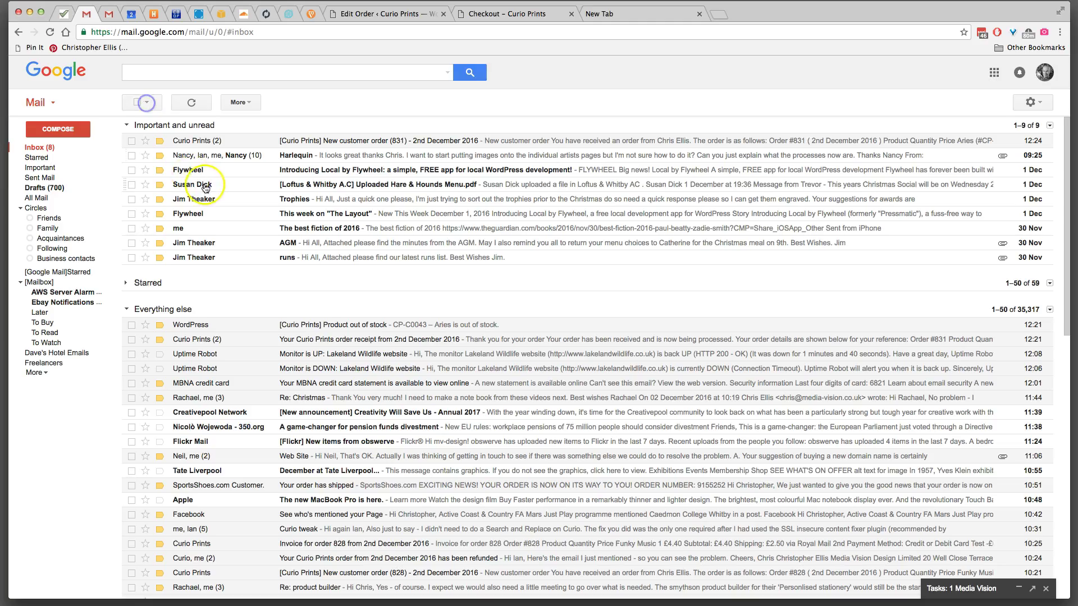
- Open the two-message Curio Prints order thread, reveal its full content, then go back to the inbox
left_click(236, 147)
left_click(147, 198)
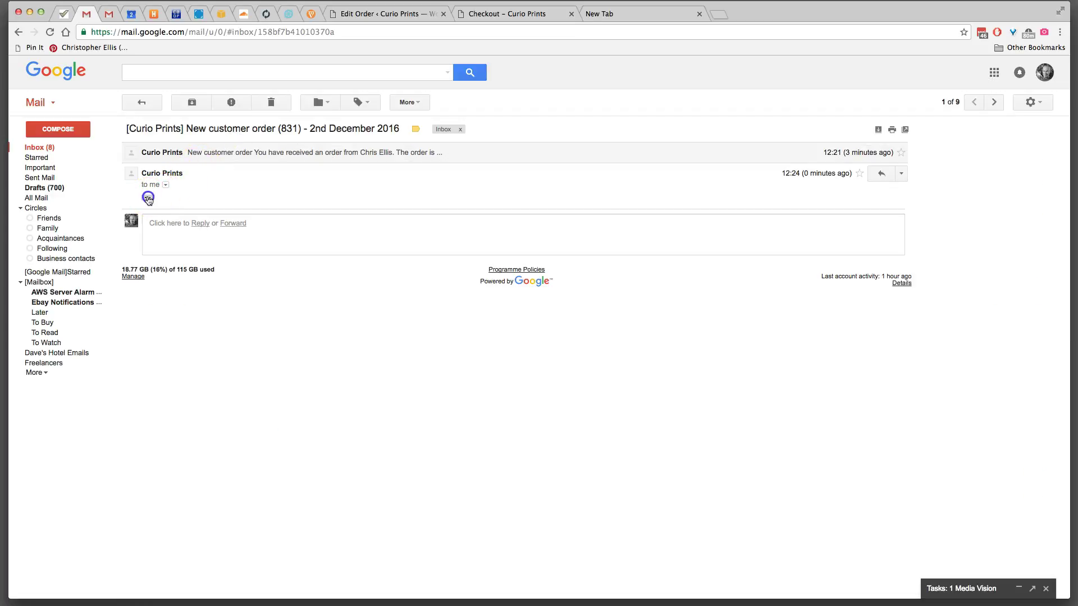
scroll(250, 253, "down", 8)
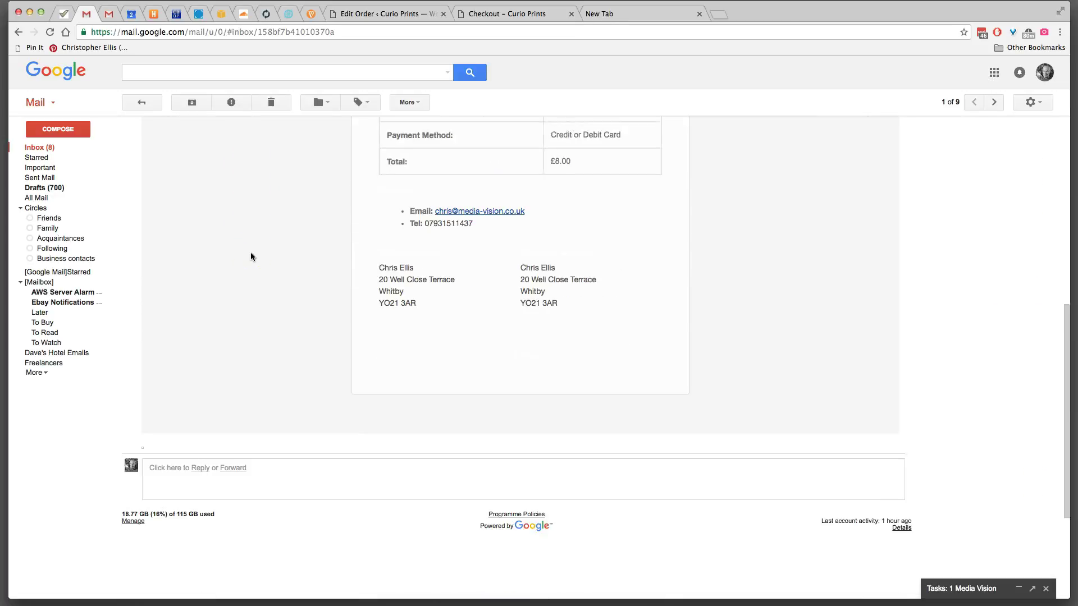
scroll(251, 256, "up", 10)
left_click(258, 149)
scroll(279, 218, "down", 3)
scroll(225, 199, "up", 1)
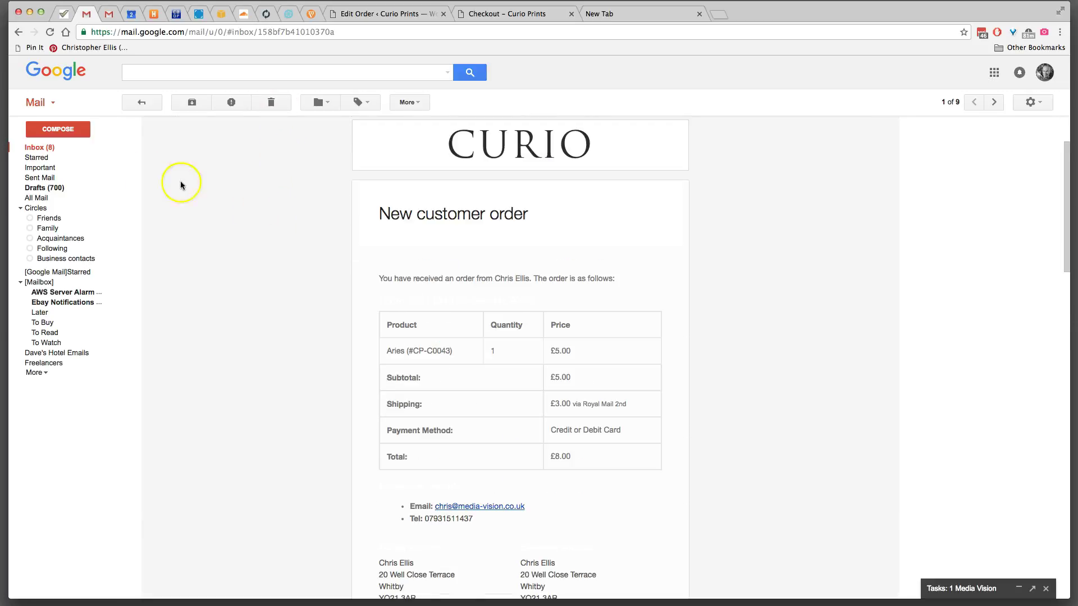
left_click(39, 148)
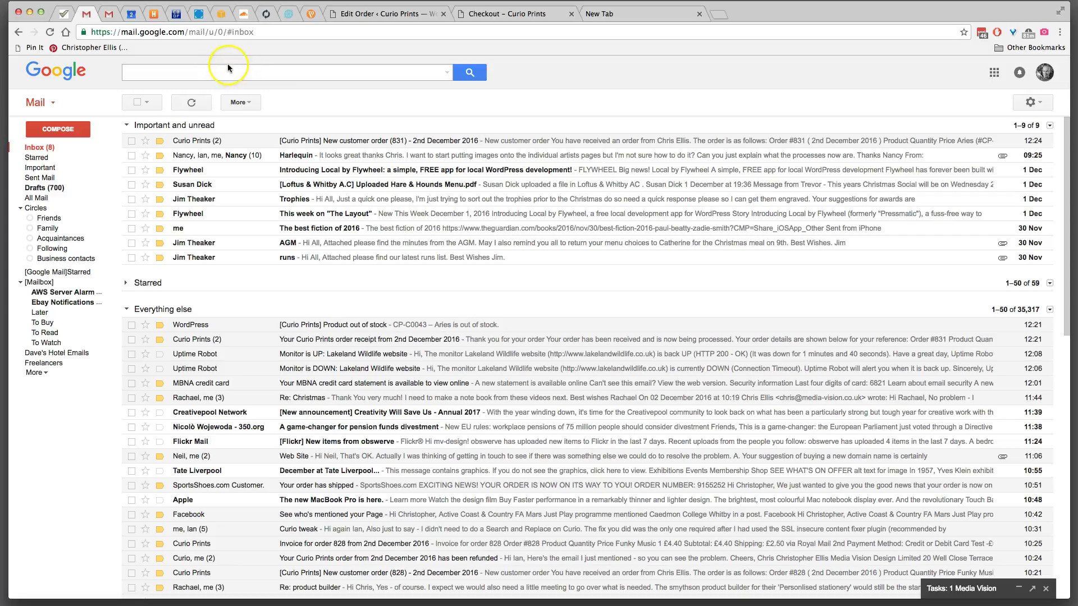
- On order #831, choose the Processing order email from Order Actions and save the order
left_click(392, 15)
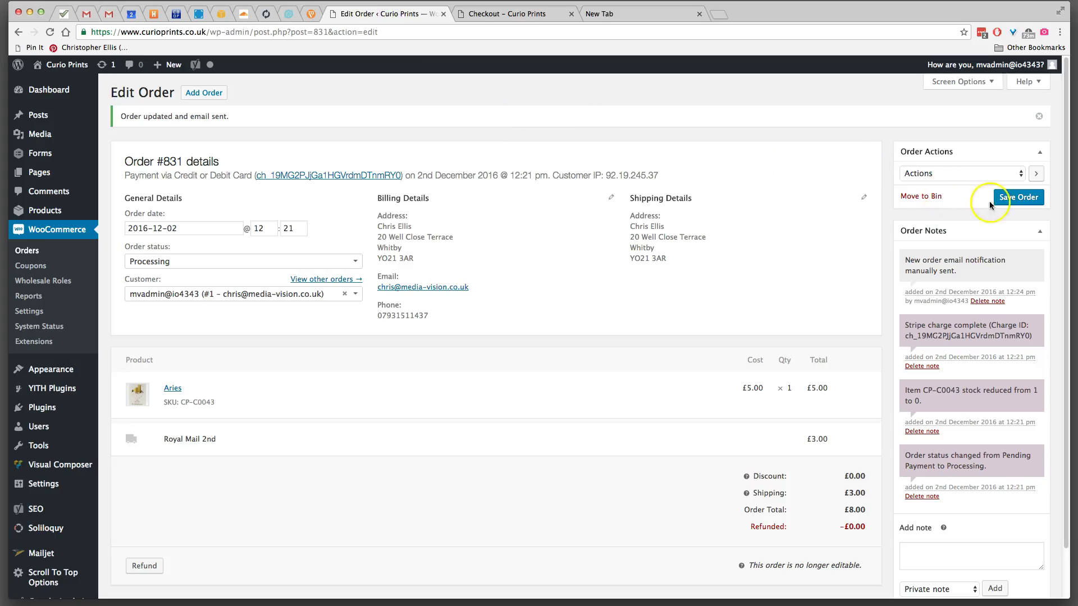
left_click(946, 174)
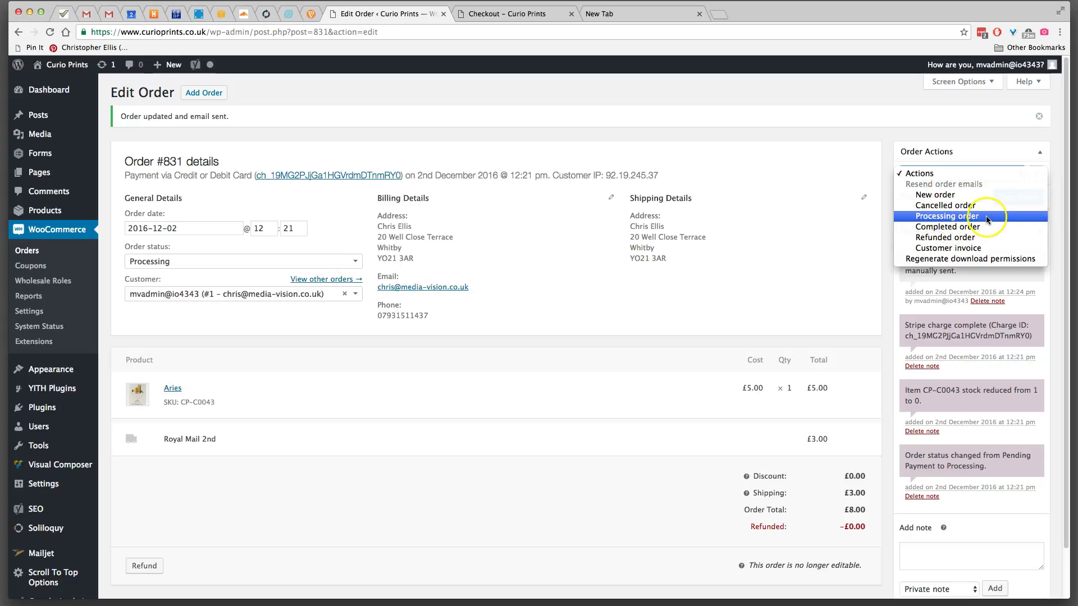
left_click(968, 218)
left_click(1018, 198)
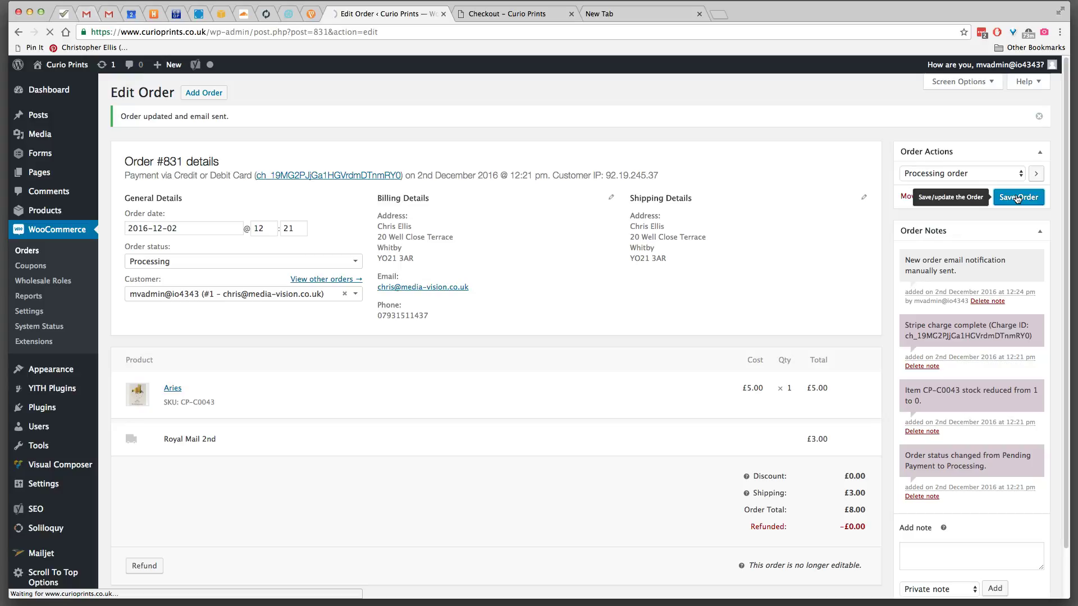
- Read the order #831 receipt email in Gmail, including the older 10:21 message, then return to order #831
left_click(87, 16)
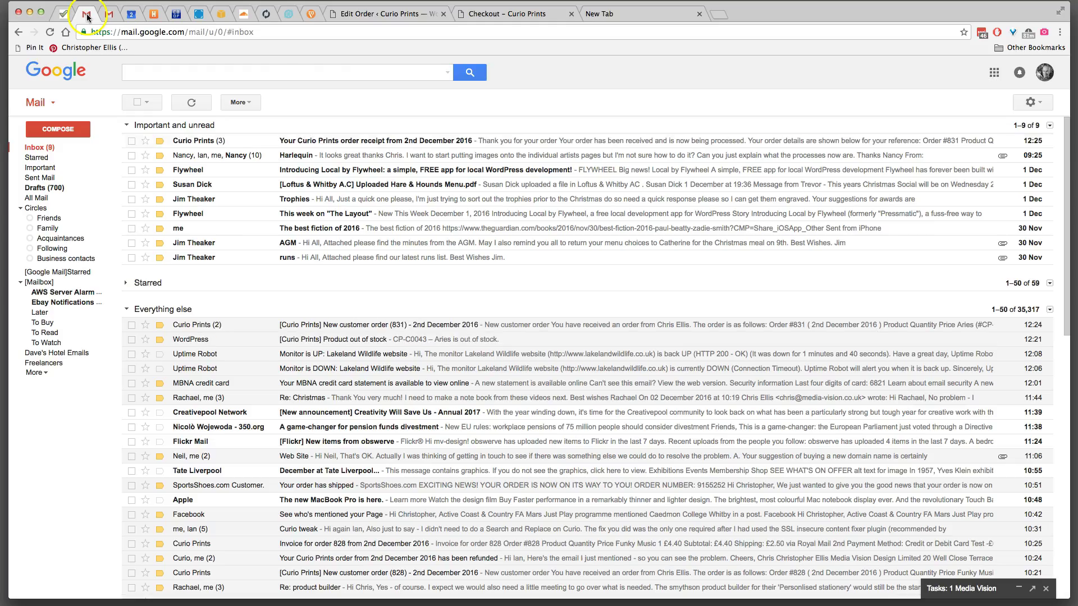
left_click(210, 141)
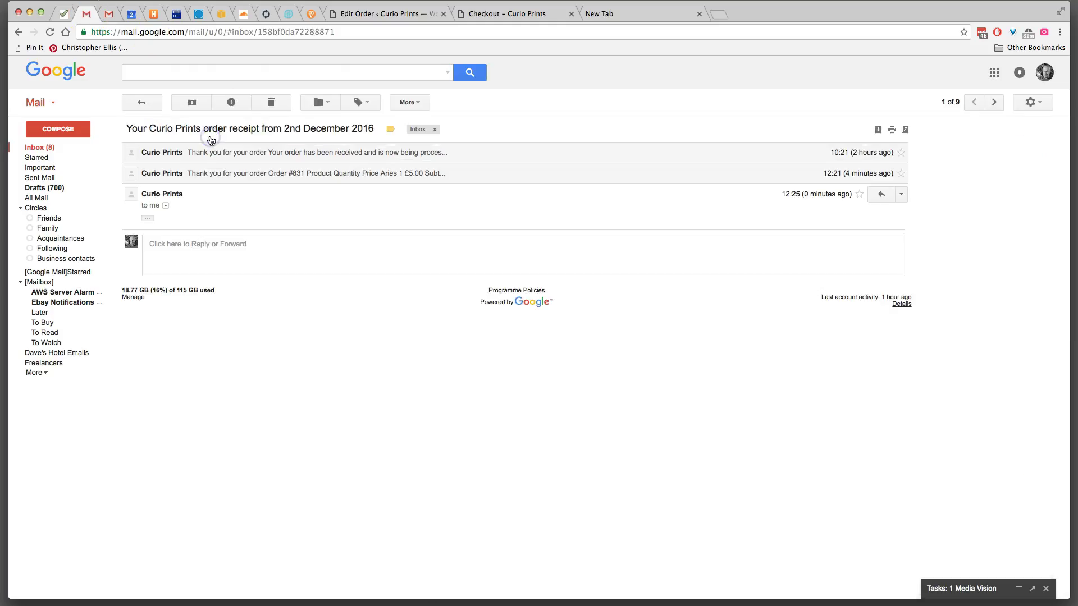
left_click(148, 219)
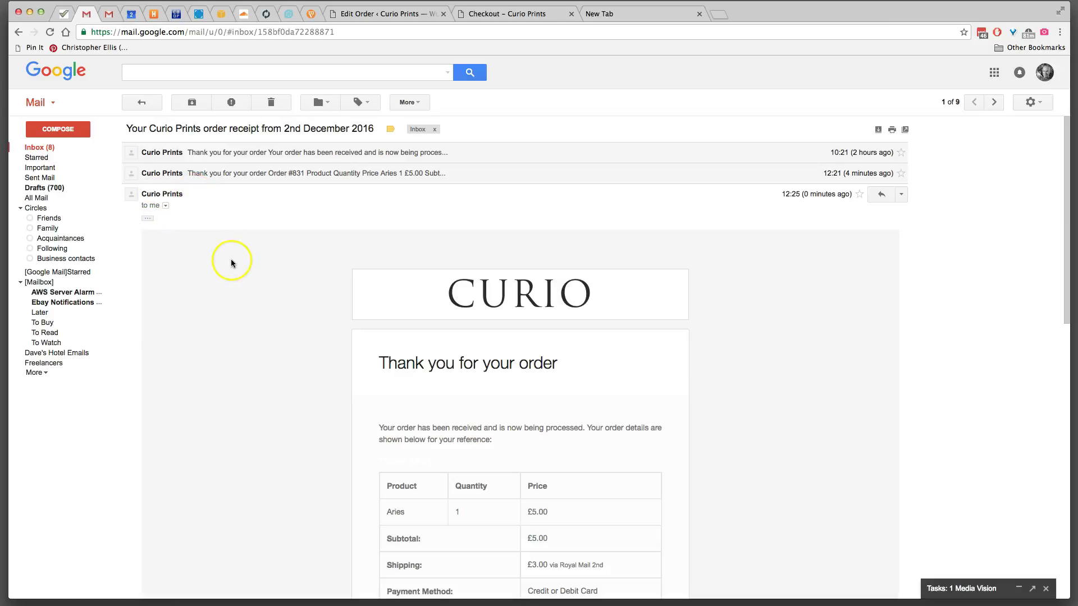
scroll(230, 262, "down", 5)
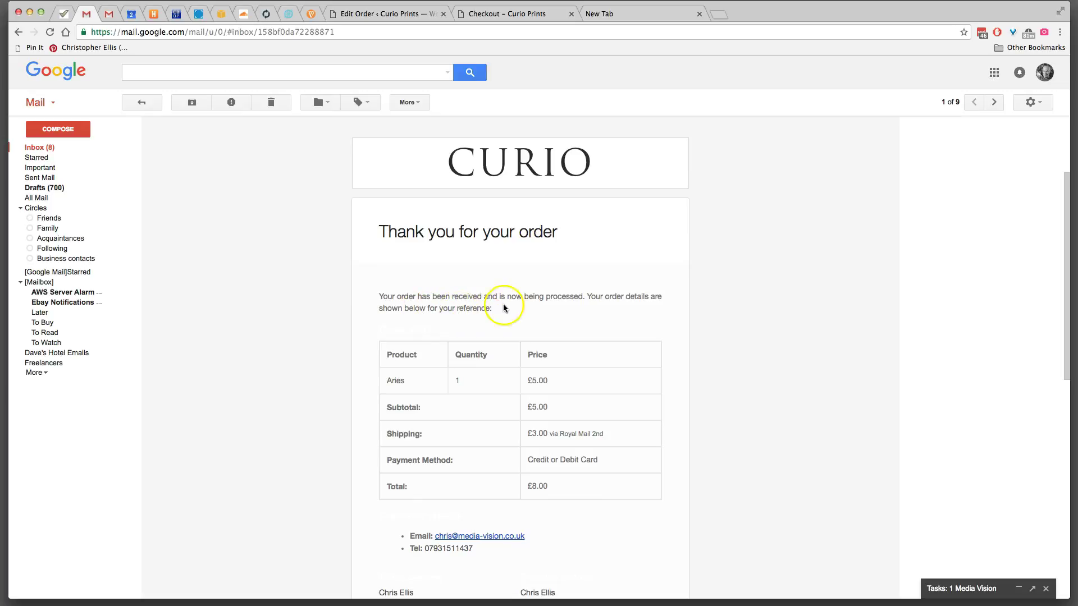
scroll(679, 308, "down", 1)
scroll(679, 308, "down", 5)
scroll(679, 306, "up", 10)
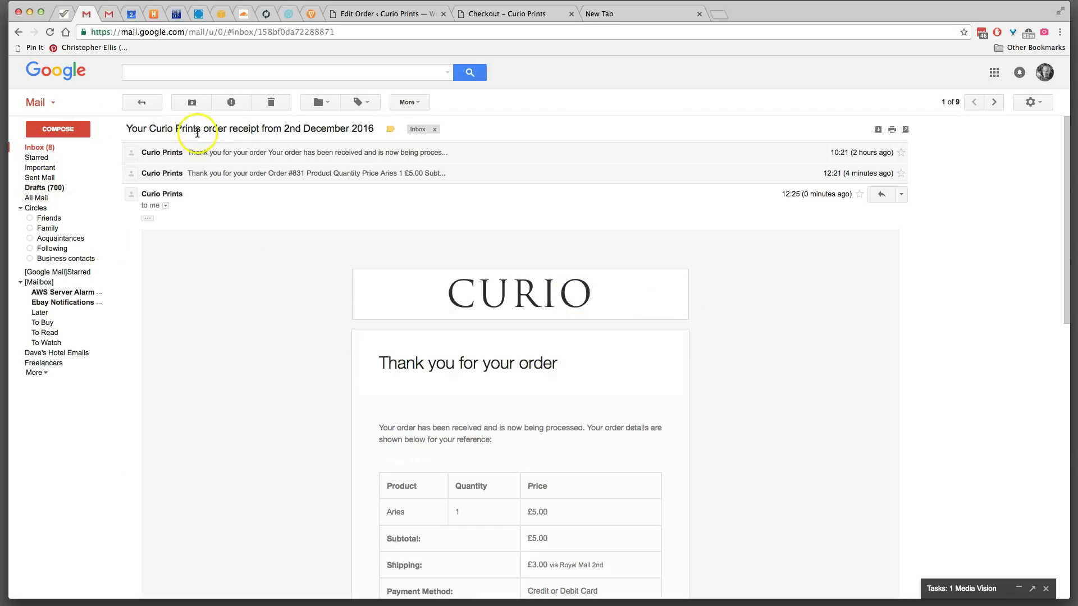
left_click(240, 153)
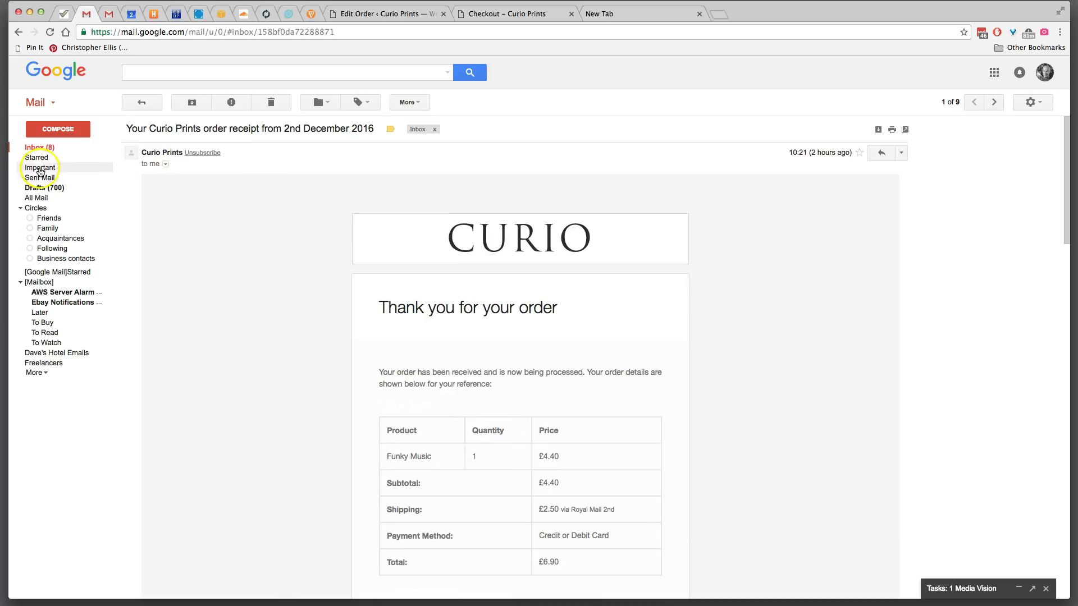
left_click(408, 15)
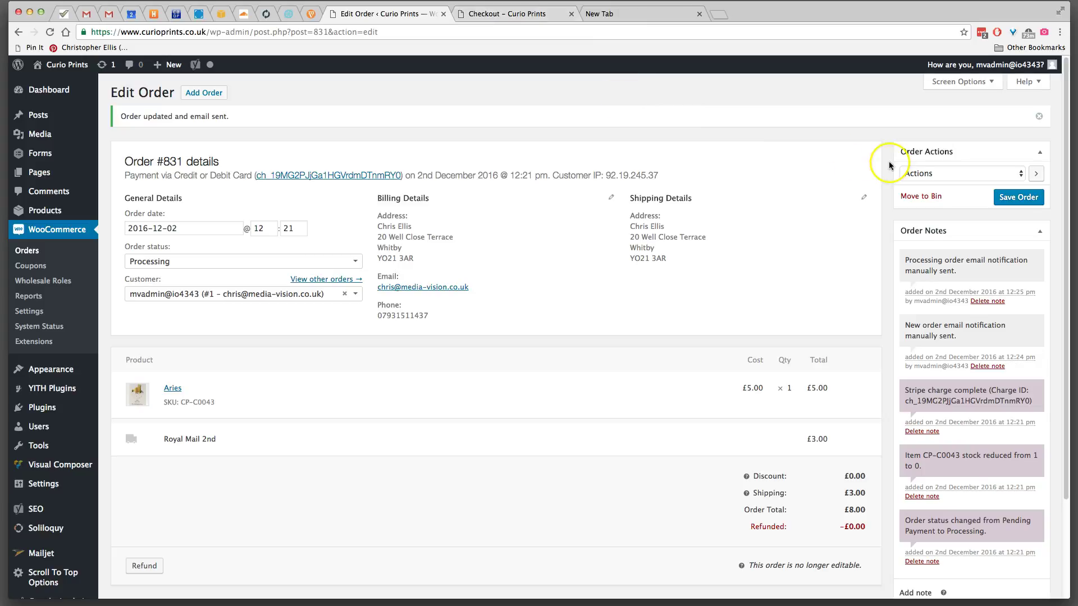
left_click(1017, 176)
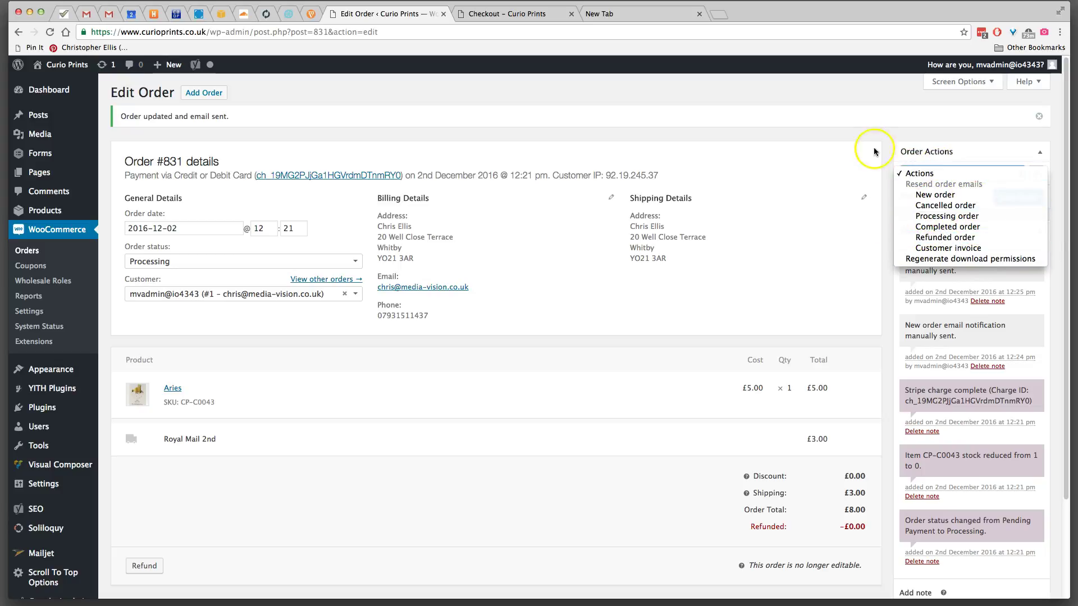
left_click(858, 114)
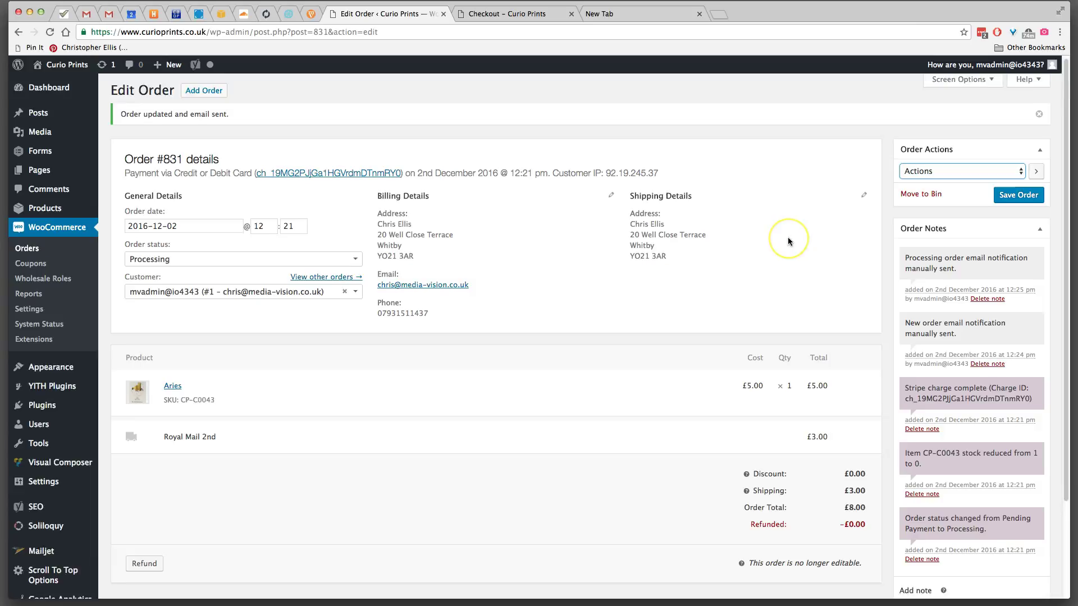
scroll(788, 241, "down", 3)
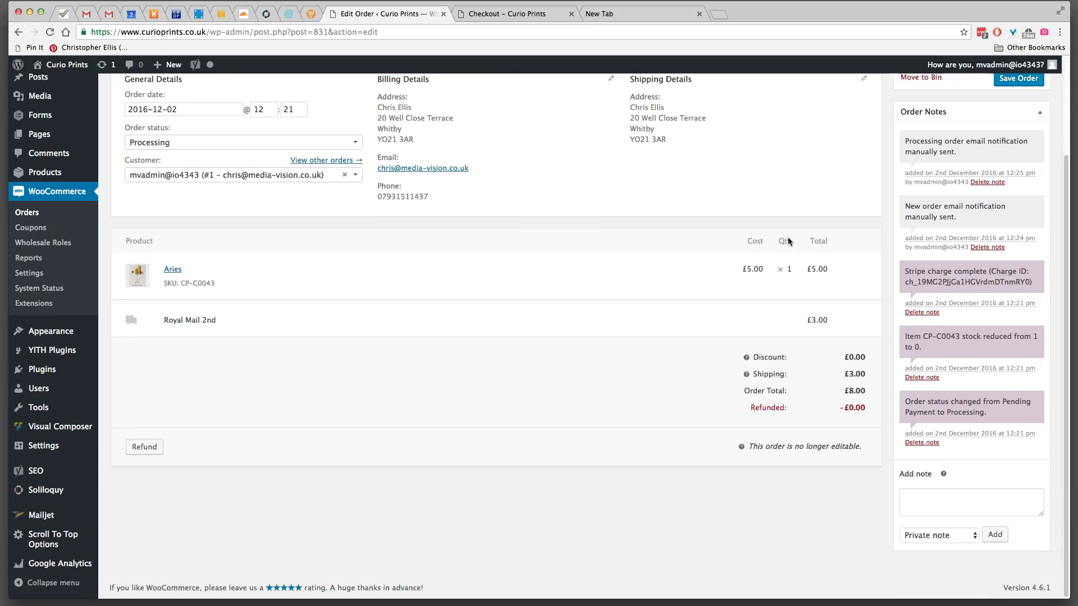
scroll(786, 242, "up", 3)
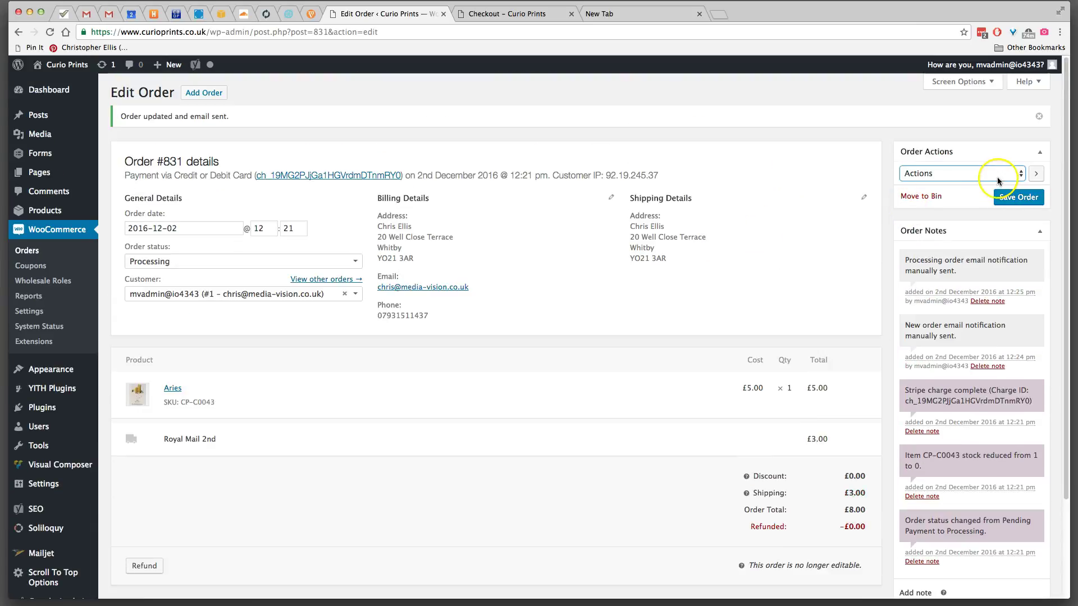
left_click(1014, 176)
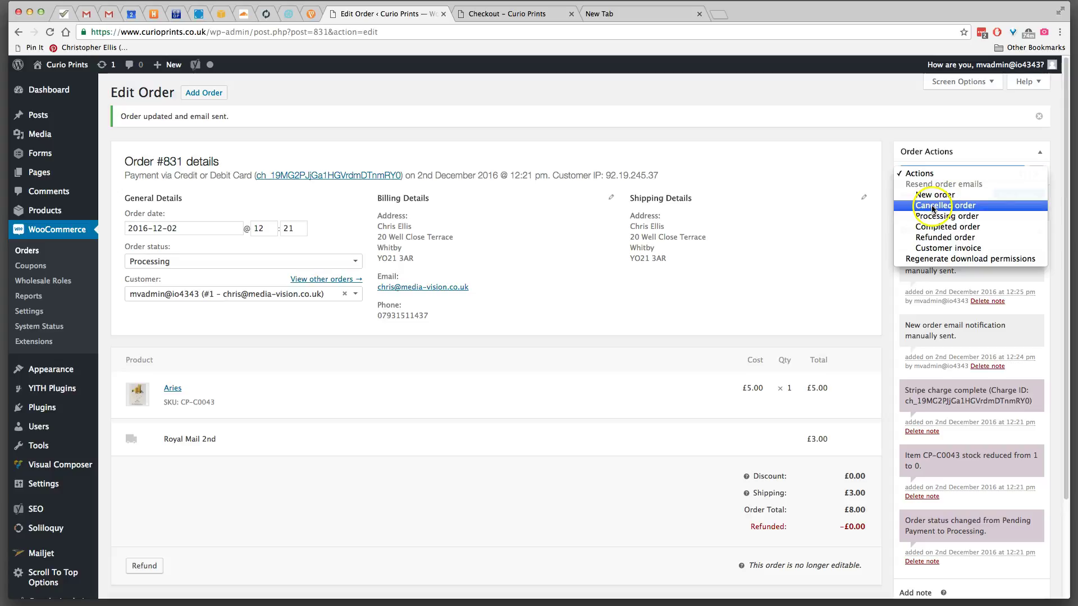
left_click(782, 234)
scroll(785, 235, "down", 3)
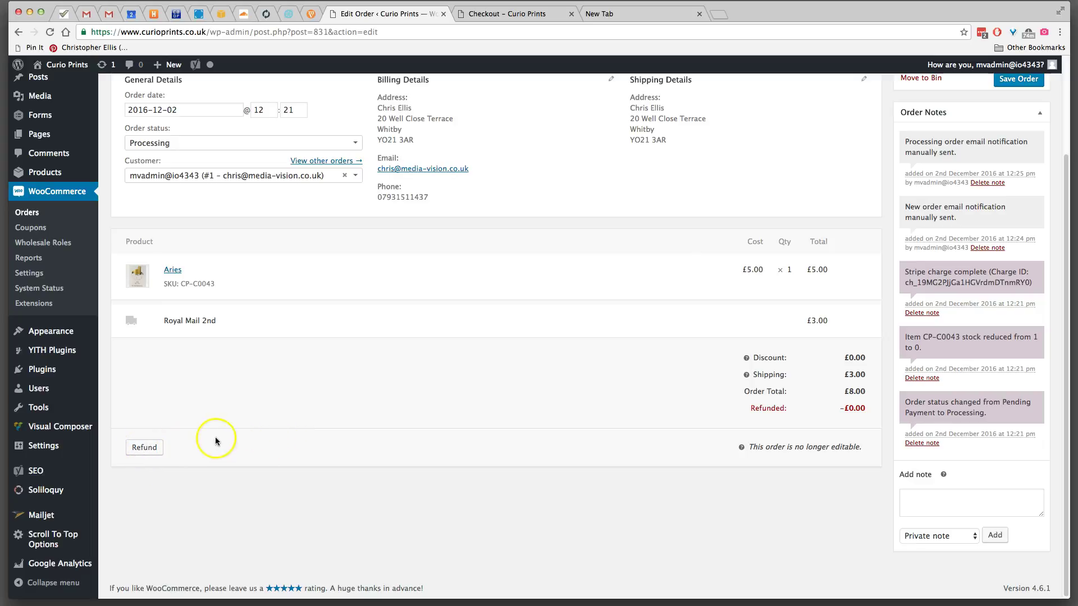
- Refund the full £8.00 on order #831 via Stripe with reason 'Customer changed mind' and confirm
left_click(149, 448)
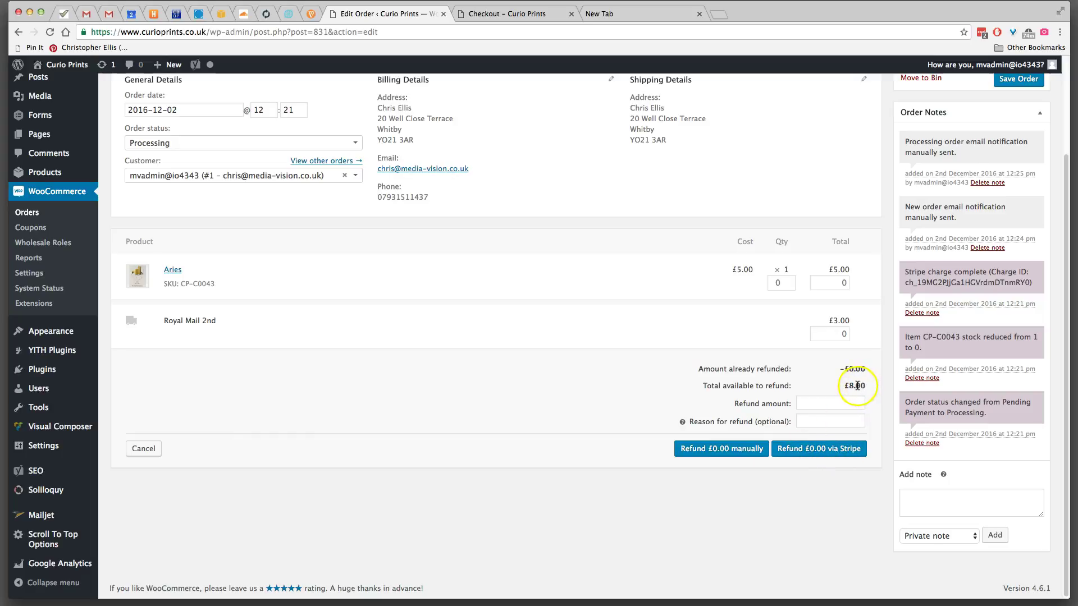
left_click(851, 386)
left_click(806, 402)
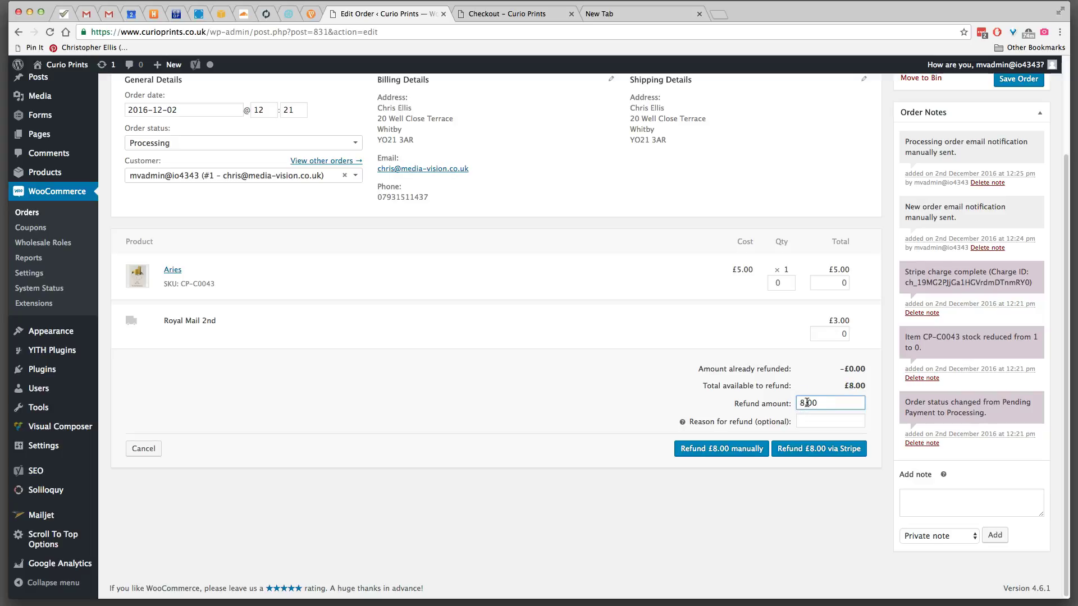
left_click(807, 419)
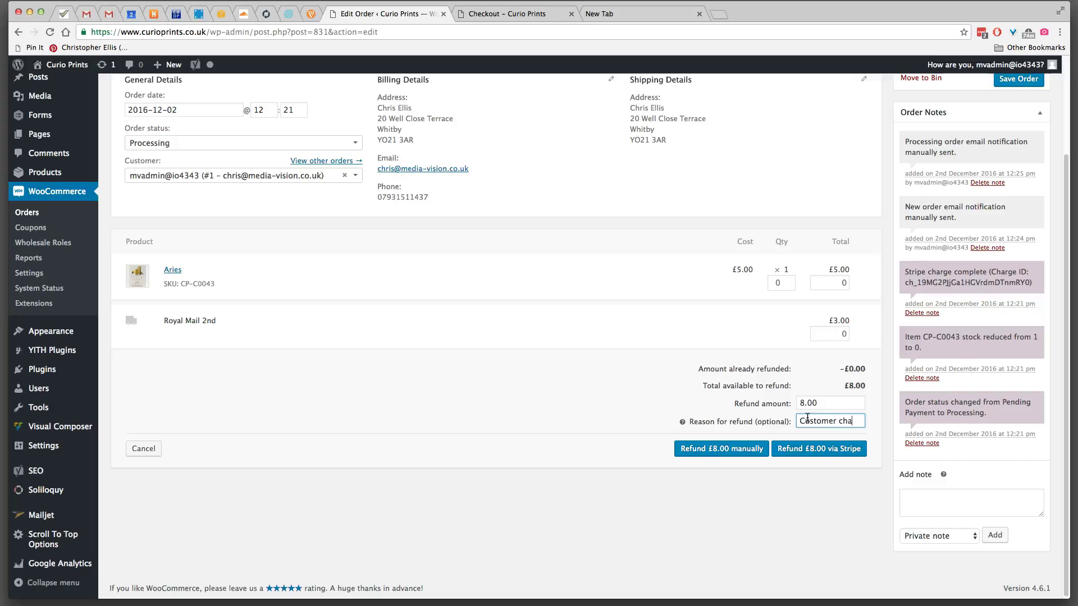
type("nnged mind")
left_click(839, 449)
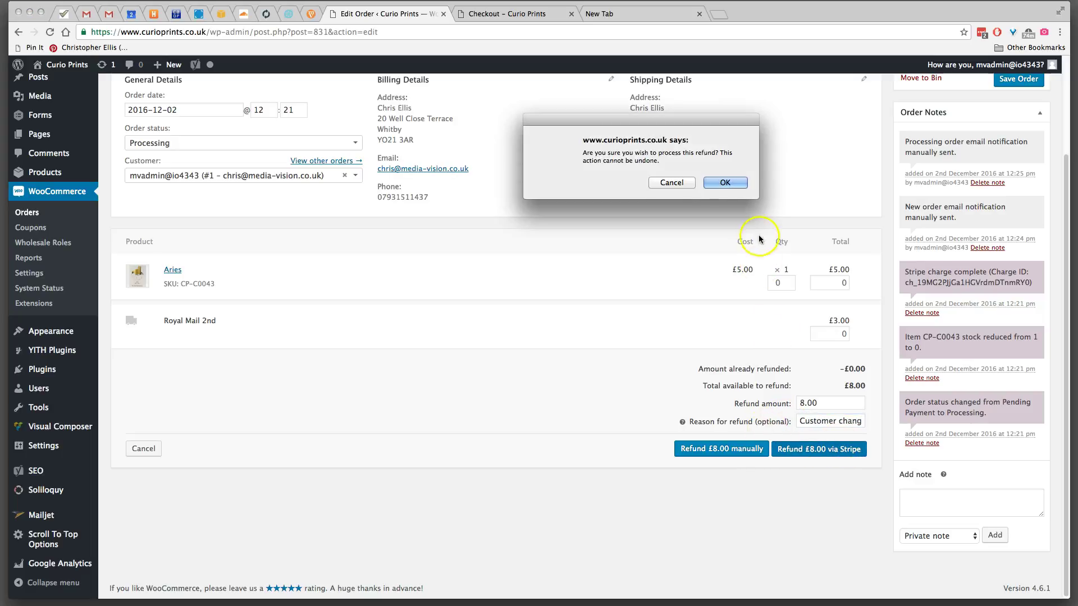
left_click(723, 183)
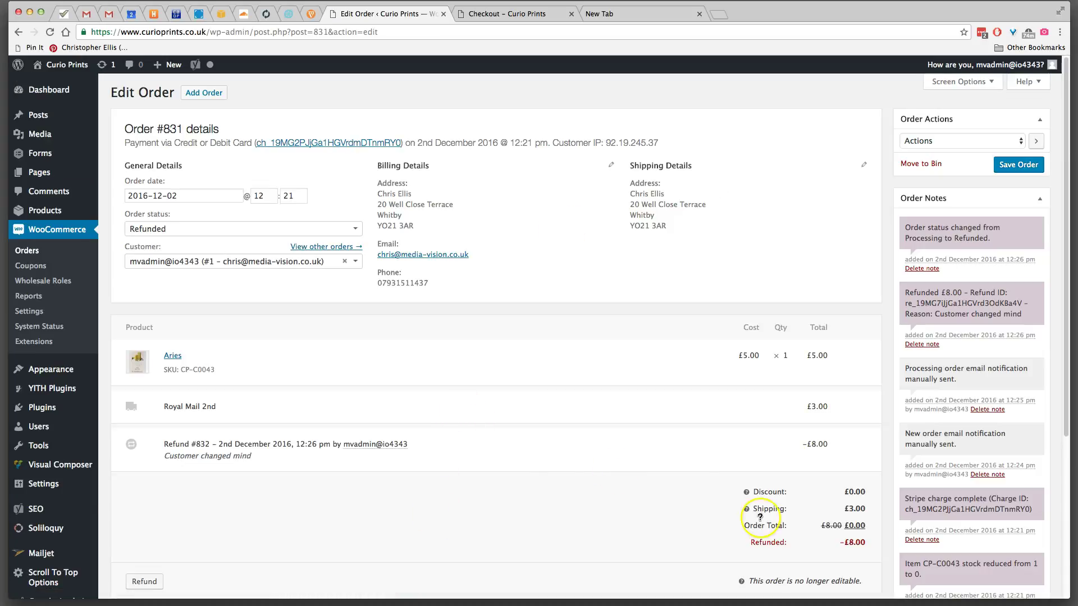
- Read Curio Prints' 12:26 email confirming Aries was fully refunded (-£8.00), then return to order #831
left_click(85, 13)
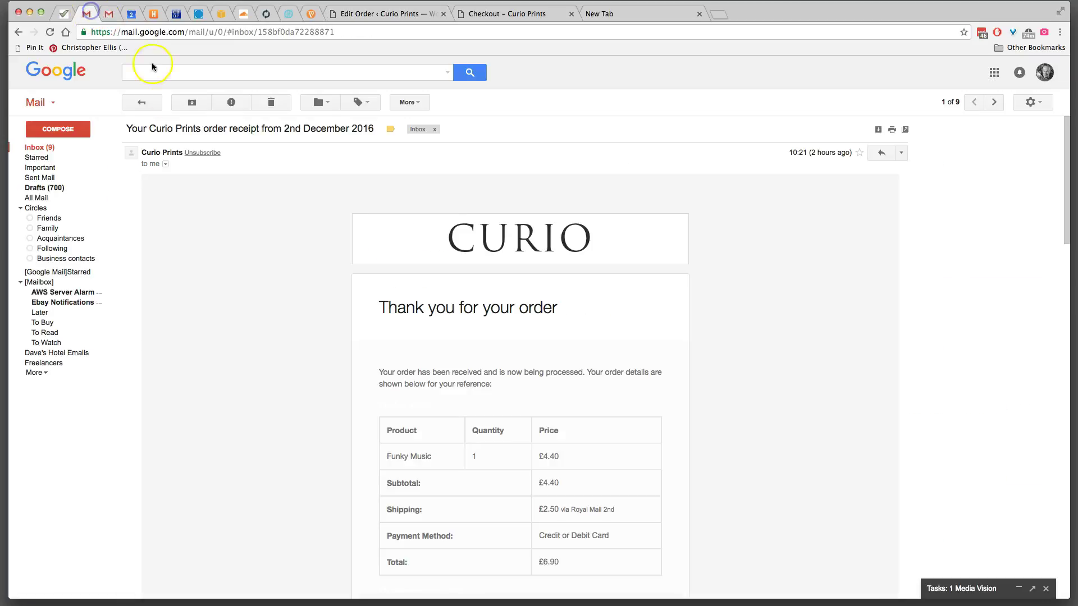
left_click(45, 150)
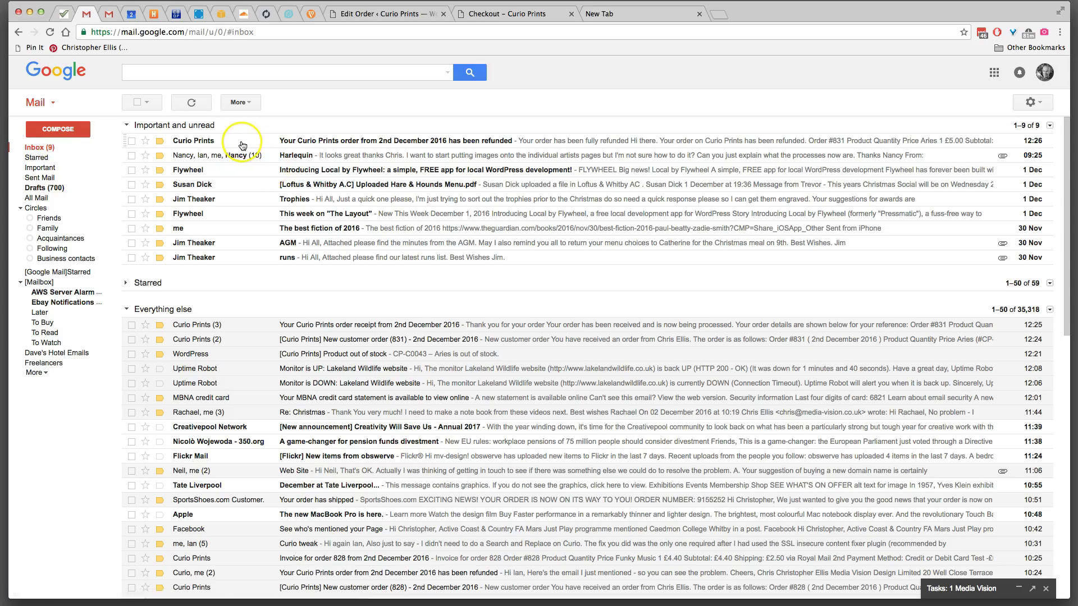
left_click(242, 145)
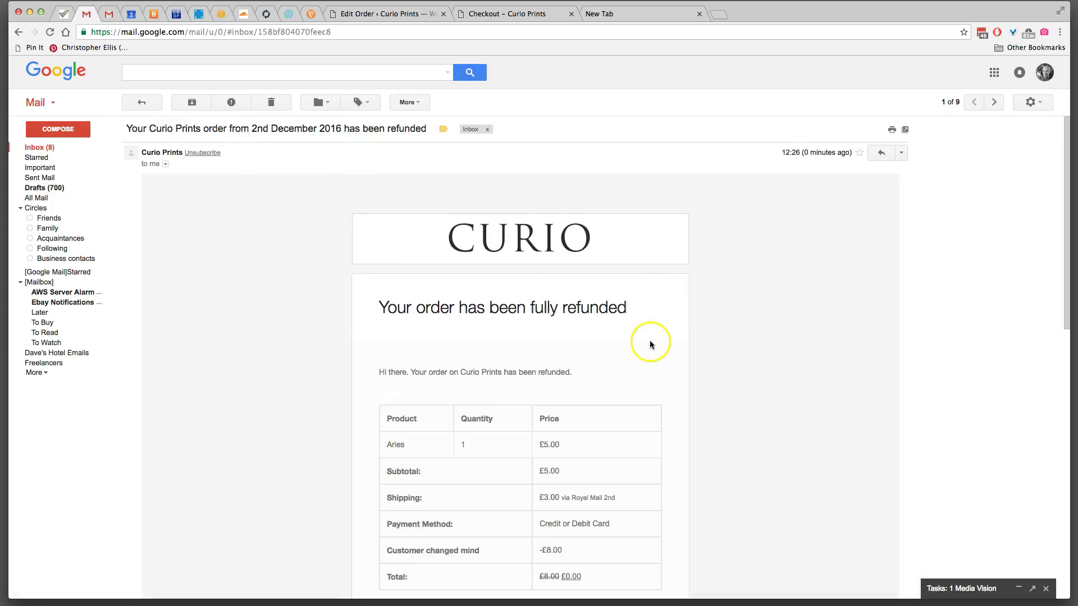
scroll(650, 341, "down", 5)
scroll(650, 341, "up", 5)
left_click(35, 148)
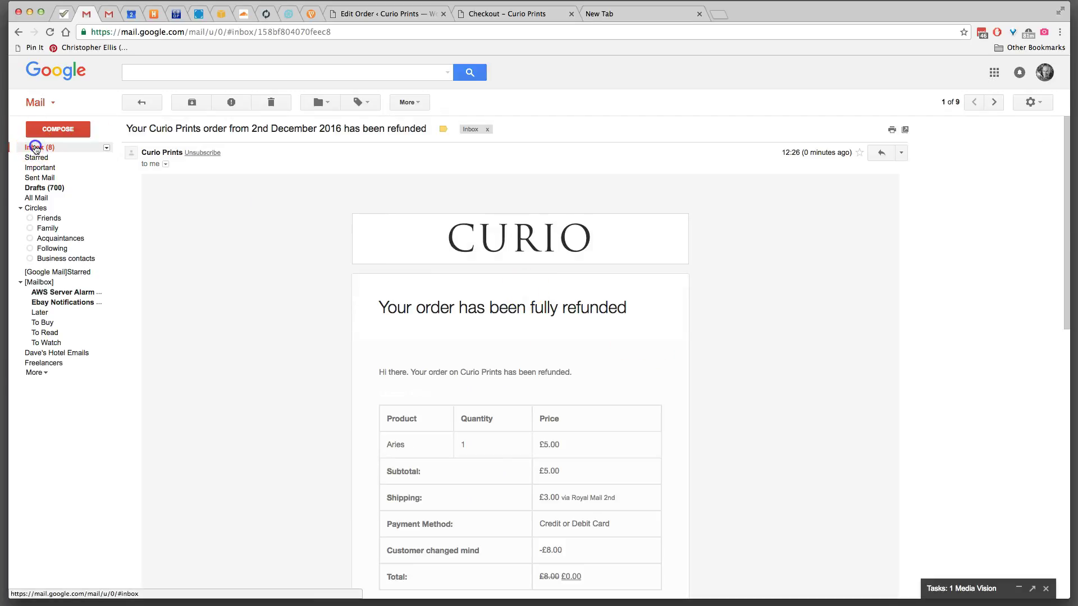
left_click(111, 15)
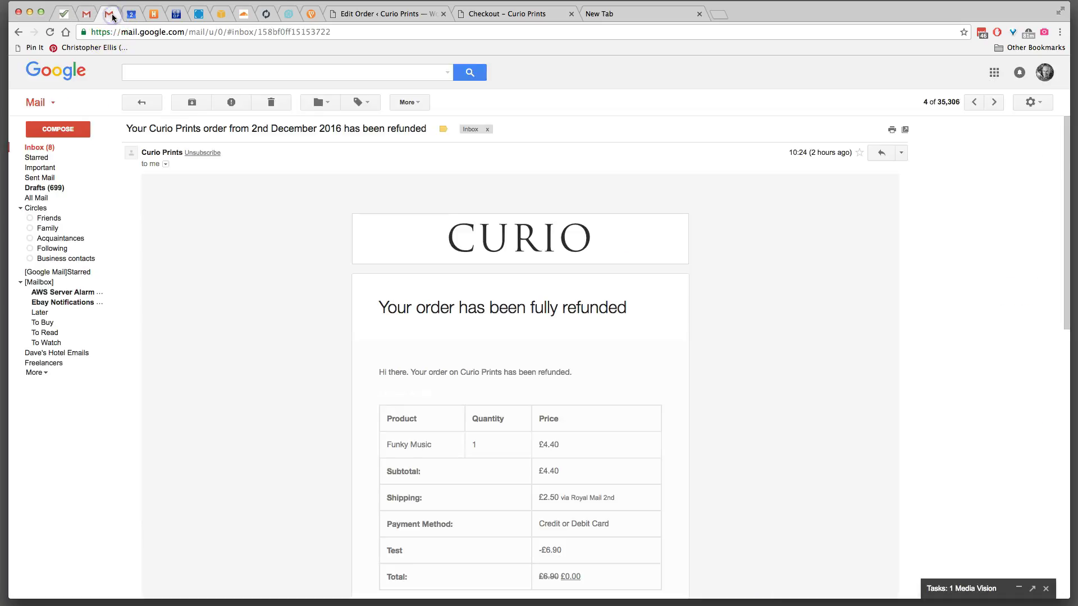
left_click(392, 14)
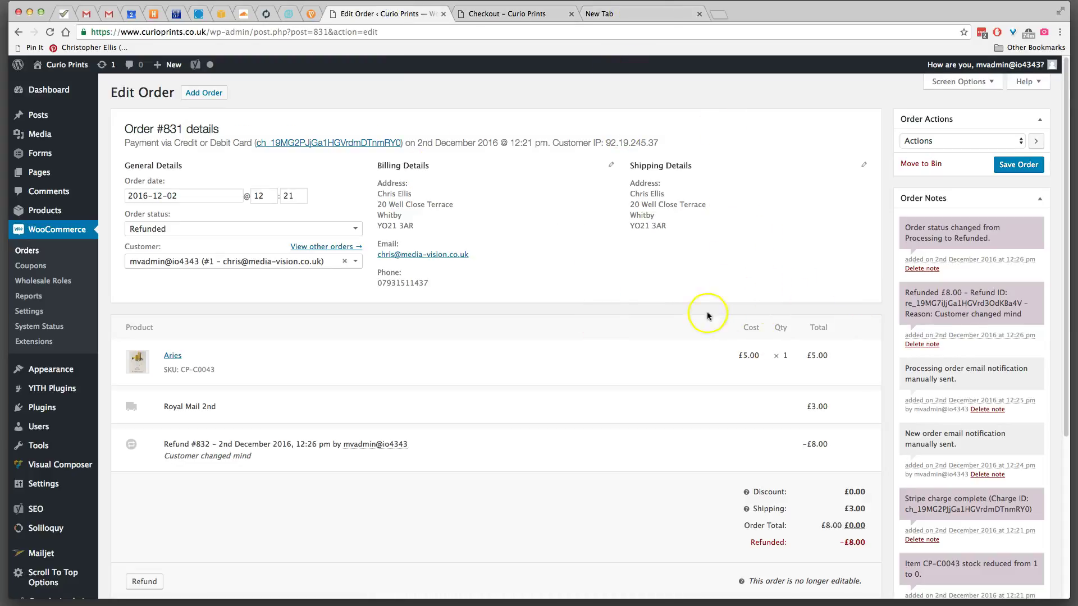
- Resend the Cancelled order email for #831 from Order actions, save, and open the Orders list
scroll(600, 312, "down", 3)
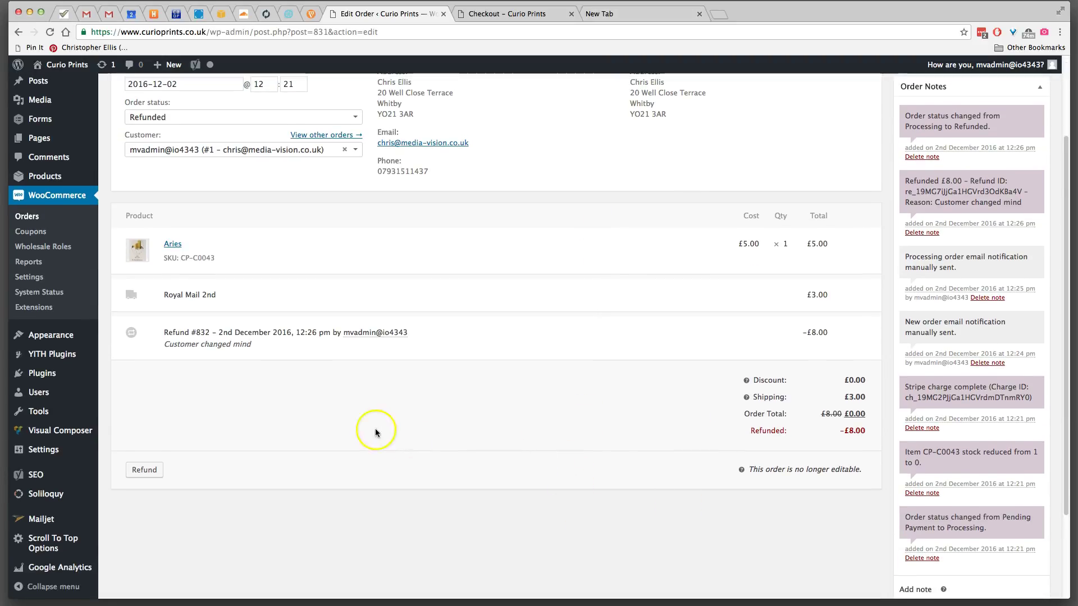
scroll(596, 409, "up", 3)
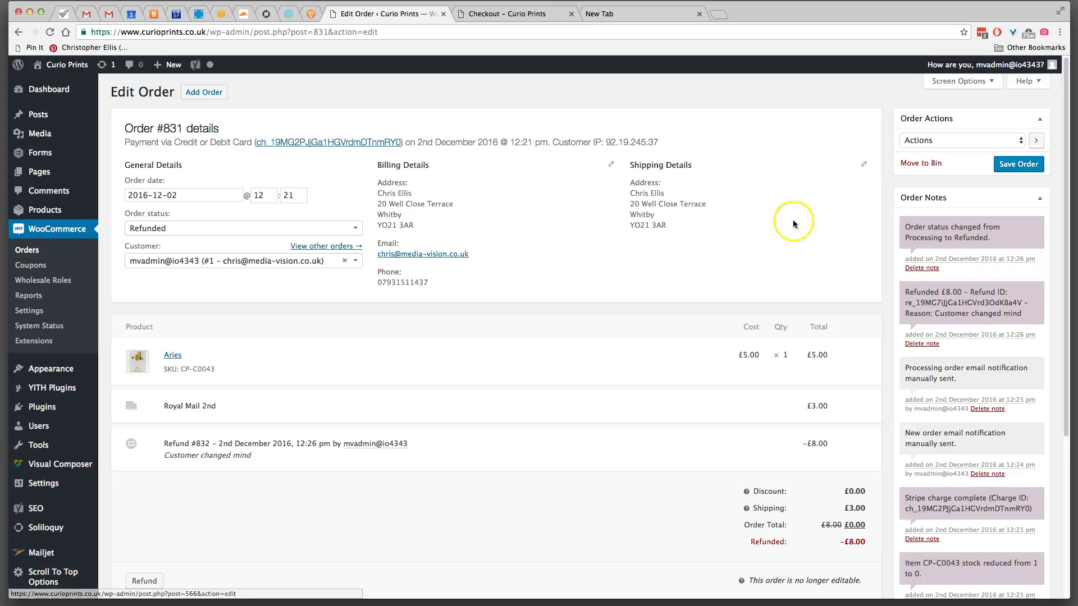
left_click(948, 139)
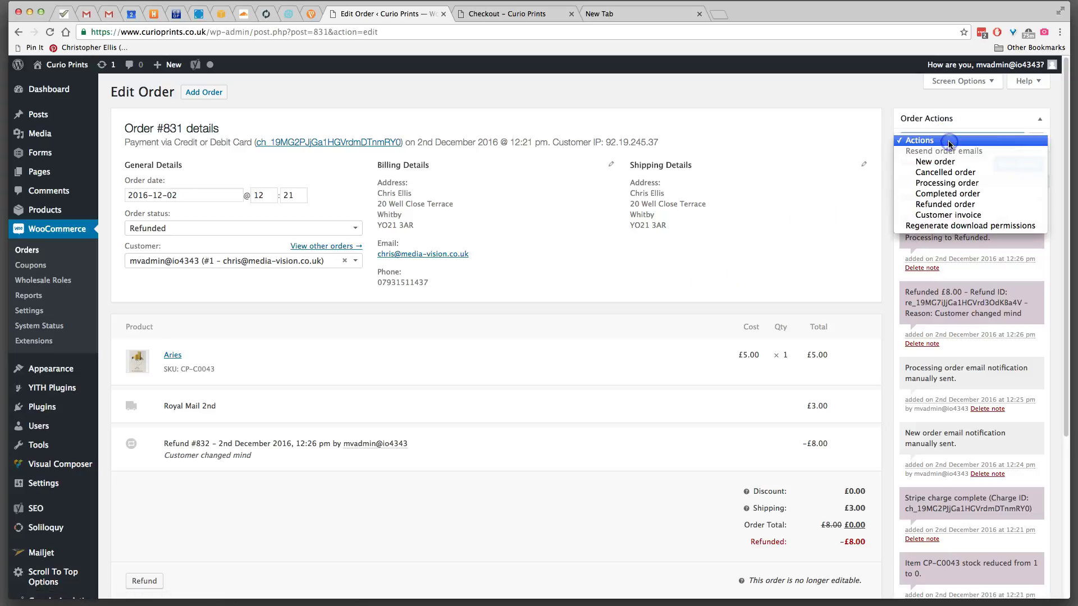
left_click(948, 172)
left_click(1016, 167)
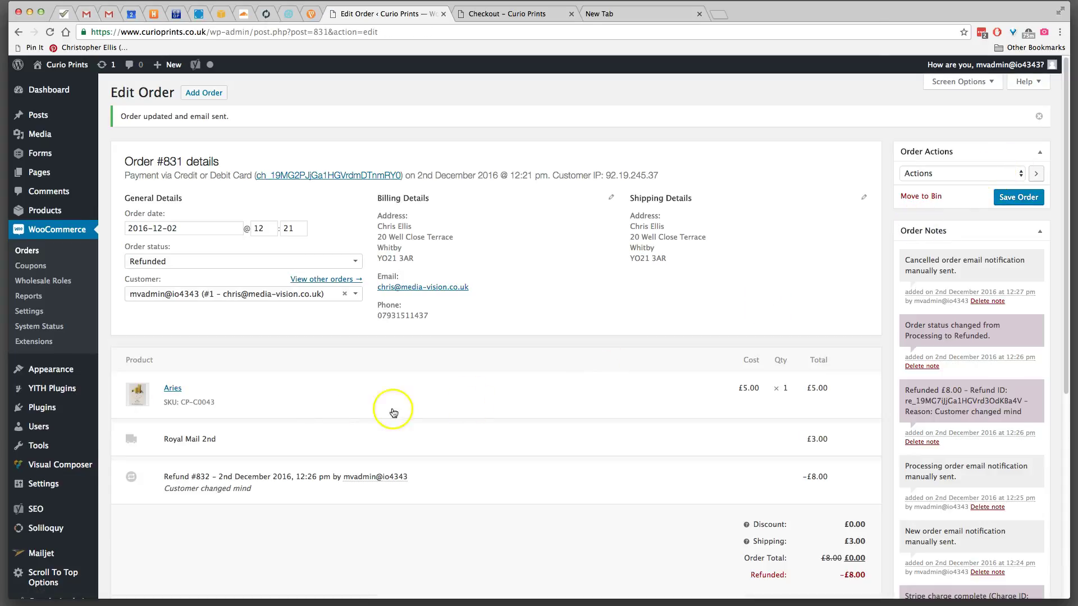
left_click(29, 252)
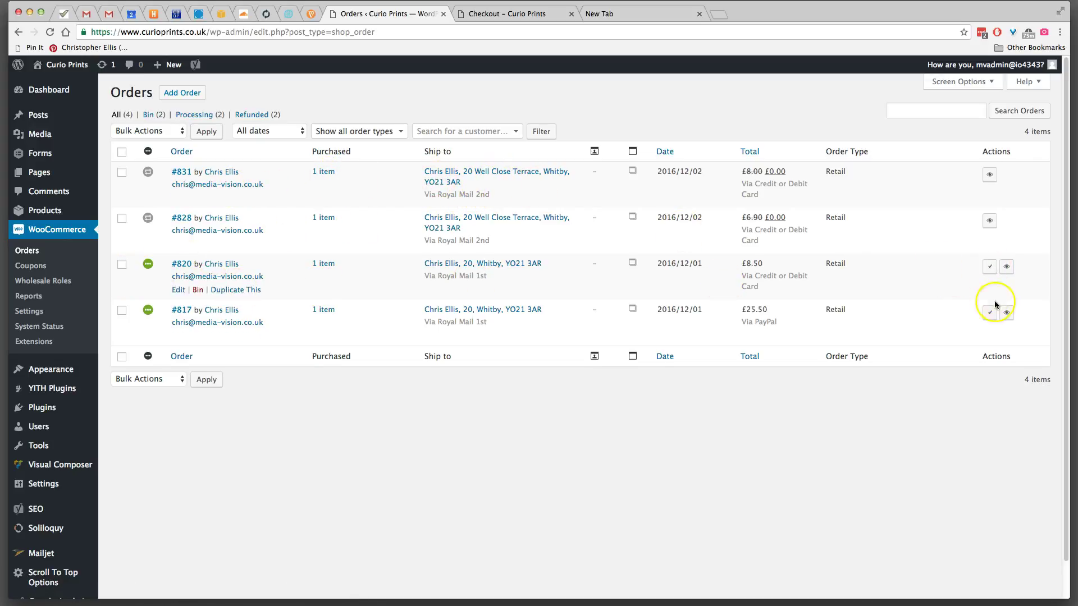
- Open order #831 from the Orders list and follow its Aries product link
left_click(990, 268)
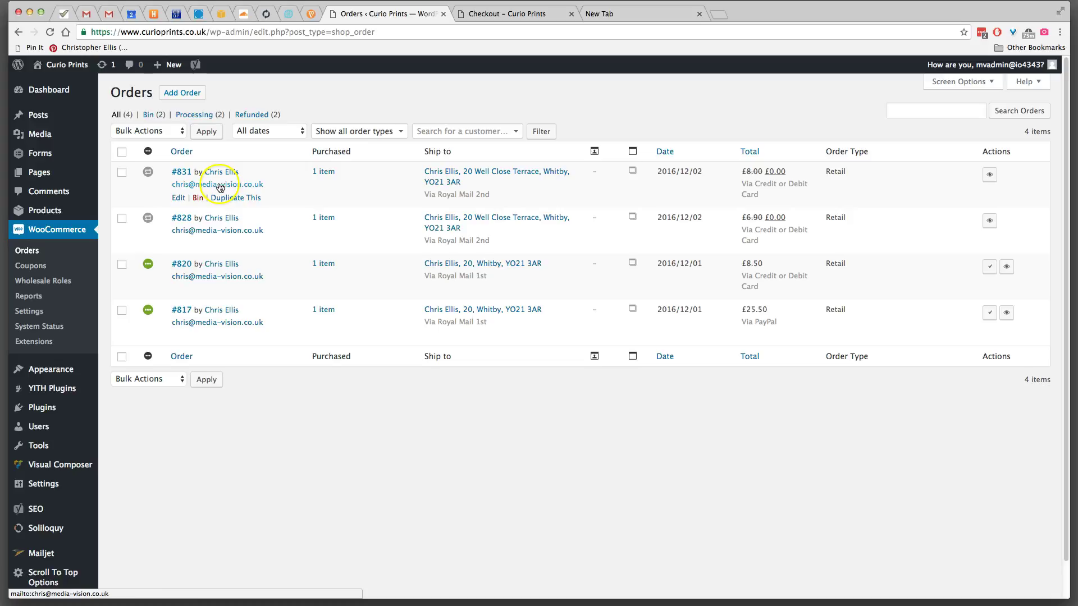
left_click(178, 198)
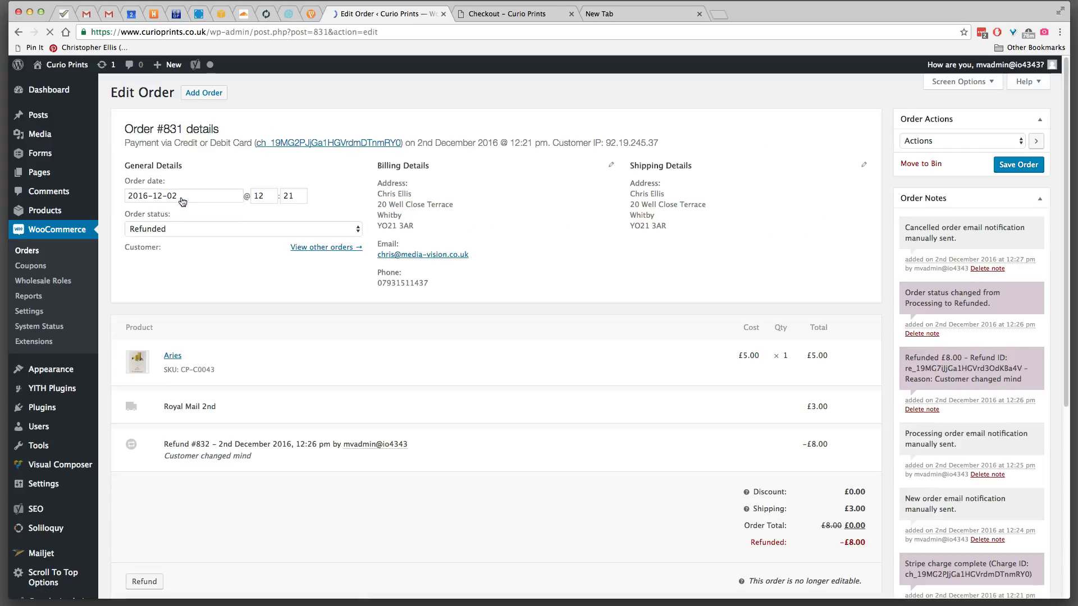
left_click(176, 357)
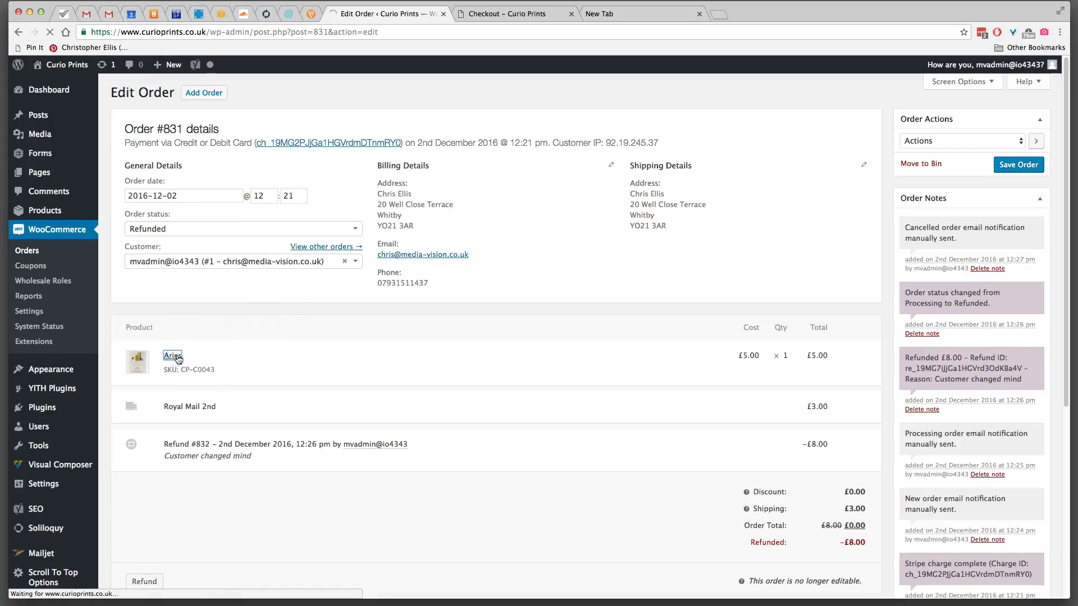
- Restock Aries (SKU CP-C0043) to quantity 1 in Inventory and update, then go to Products
left_click(180, 361)
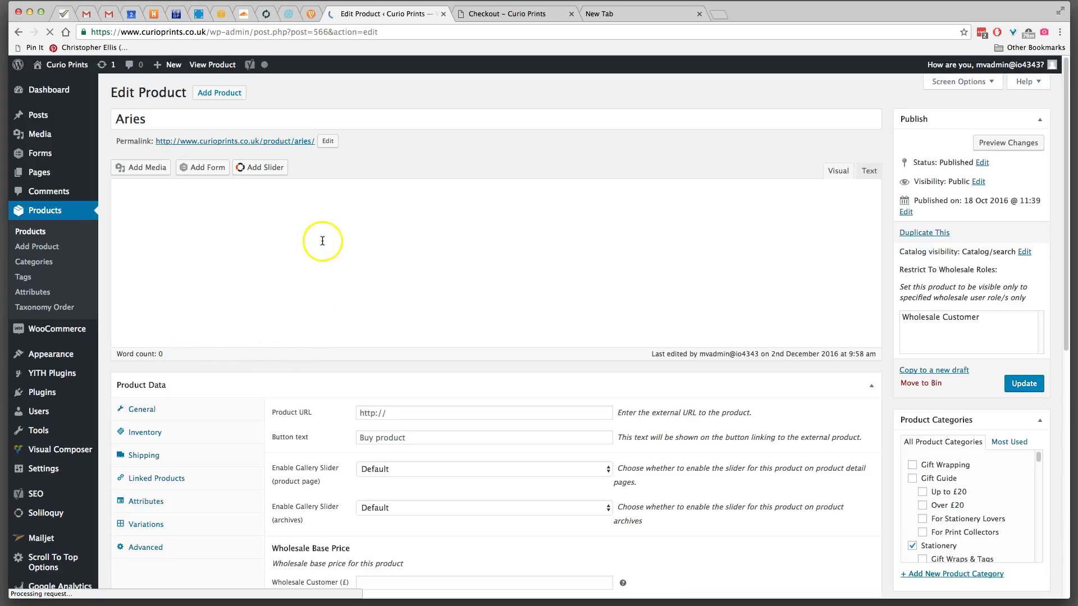
left_click(155, 240)
left_click(309, 271)
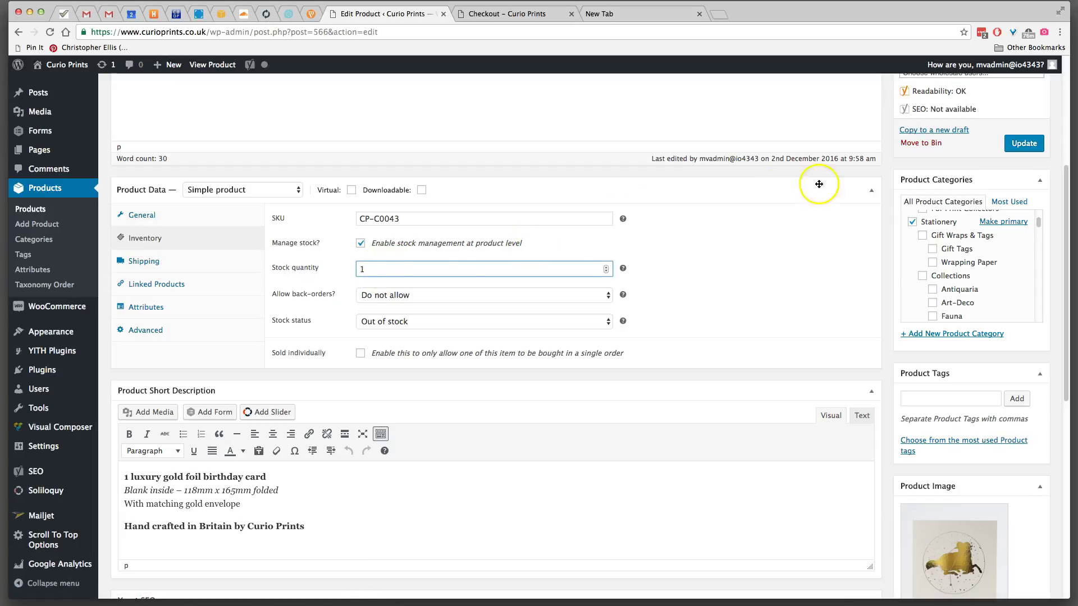
left_click(1031, 151)
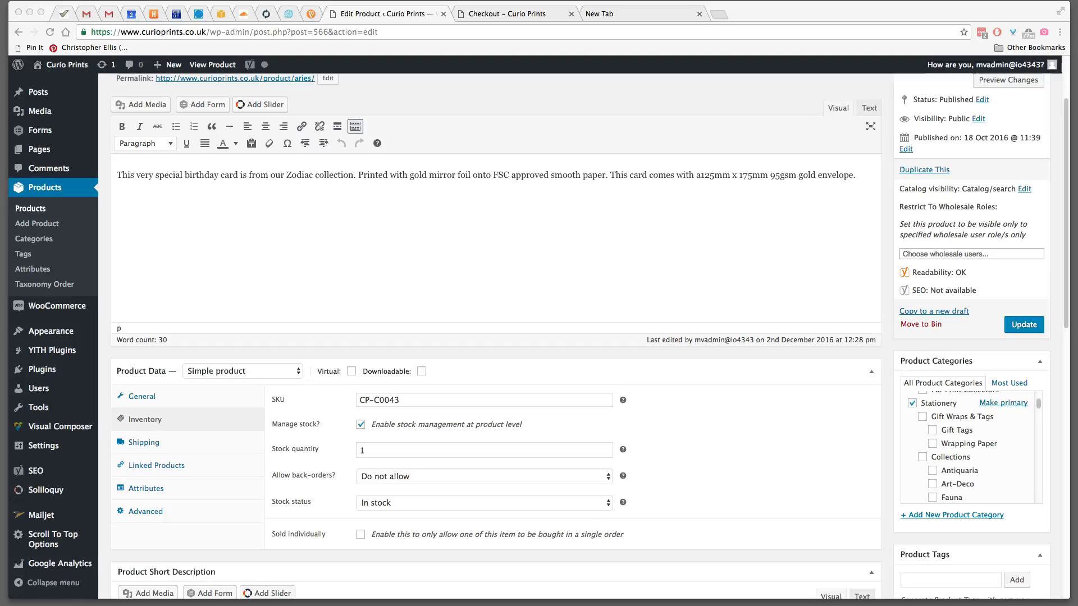
left_click(41, 213)
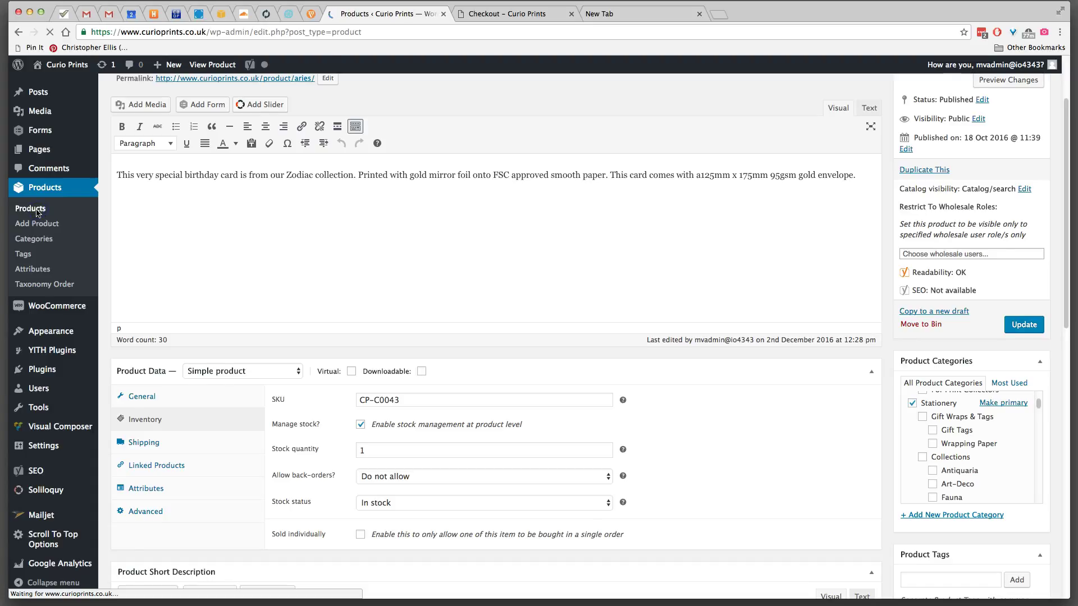
- Look over the Products list and start a Search Products query for Aries
scroll(208, 212, "down", 15)
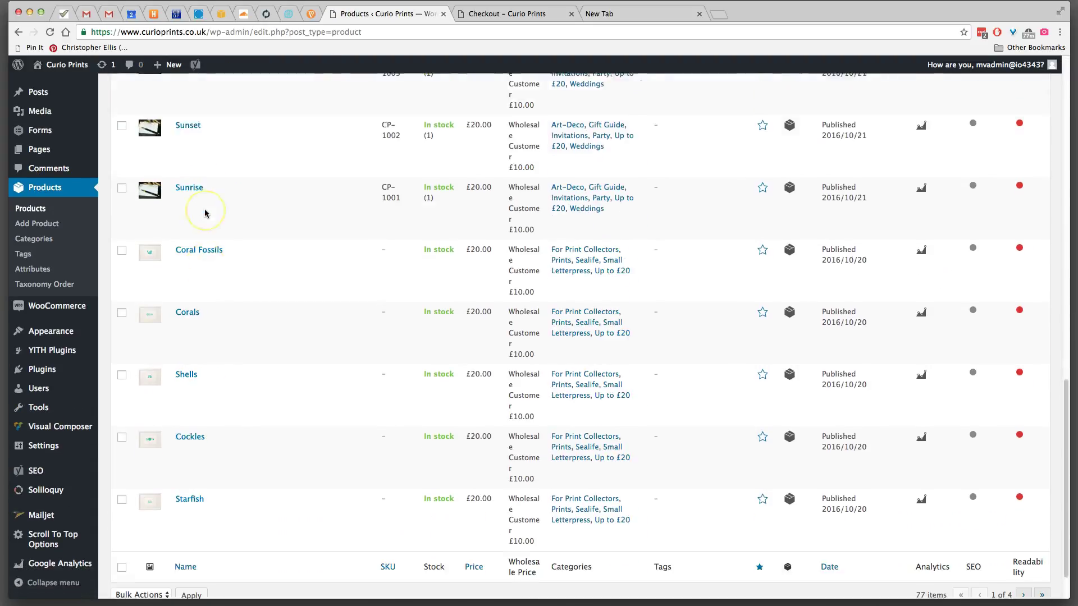
scroll(650, 203, "up", 15)
left_click(924, 111)
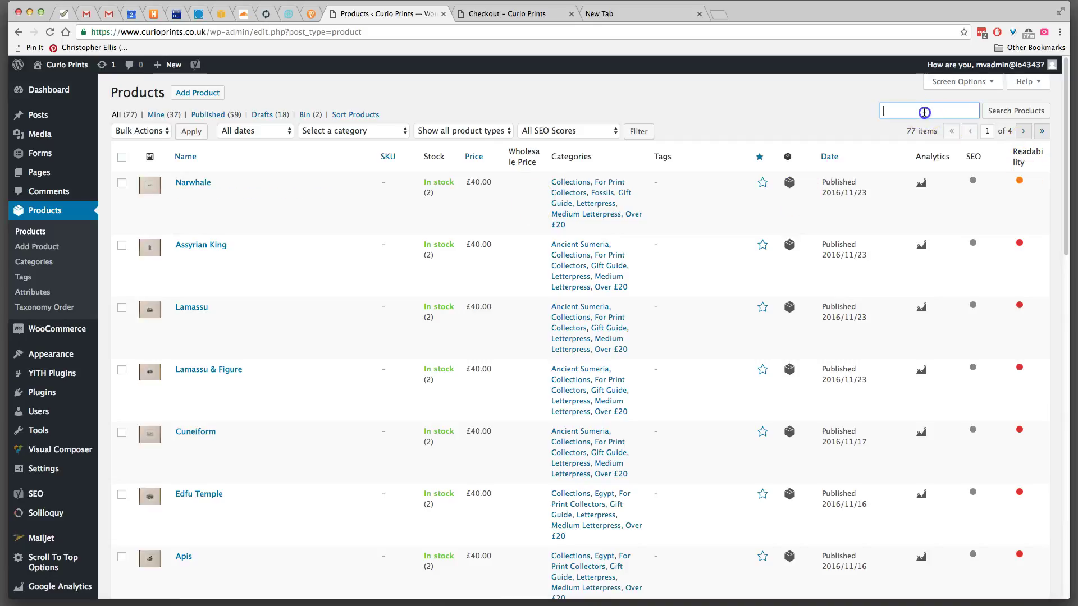